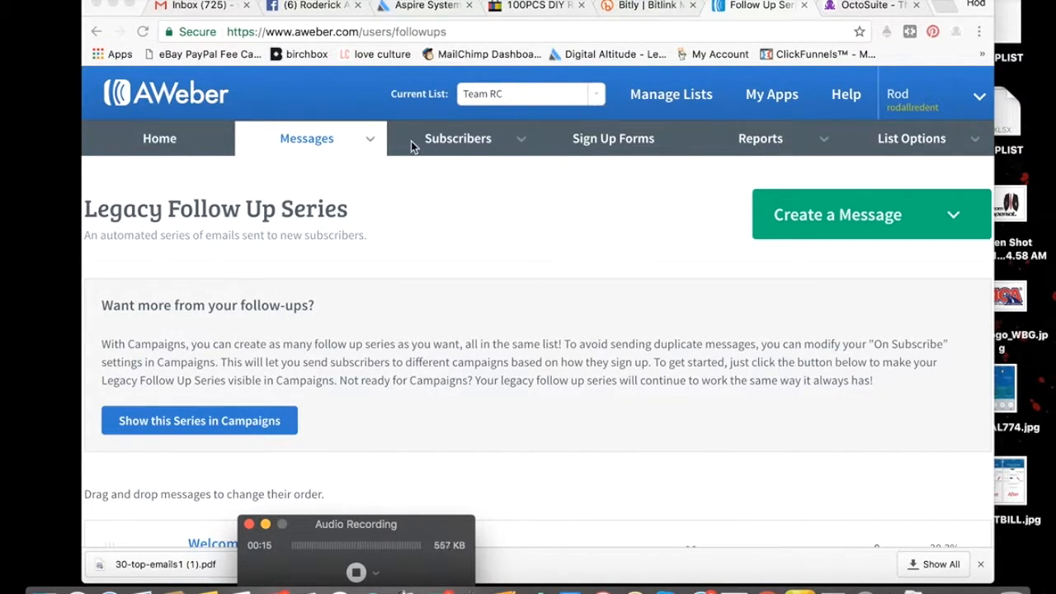
Create a new follow-up message with the Drag & Drop Email Builder and clear its default body text
click(312, 139)
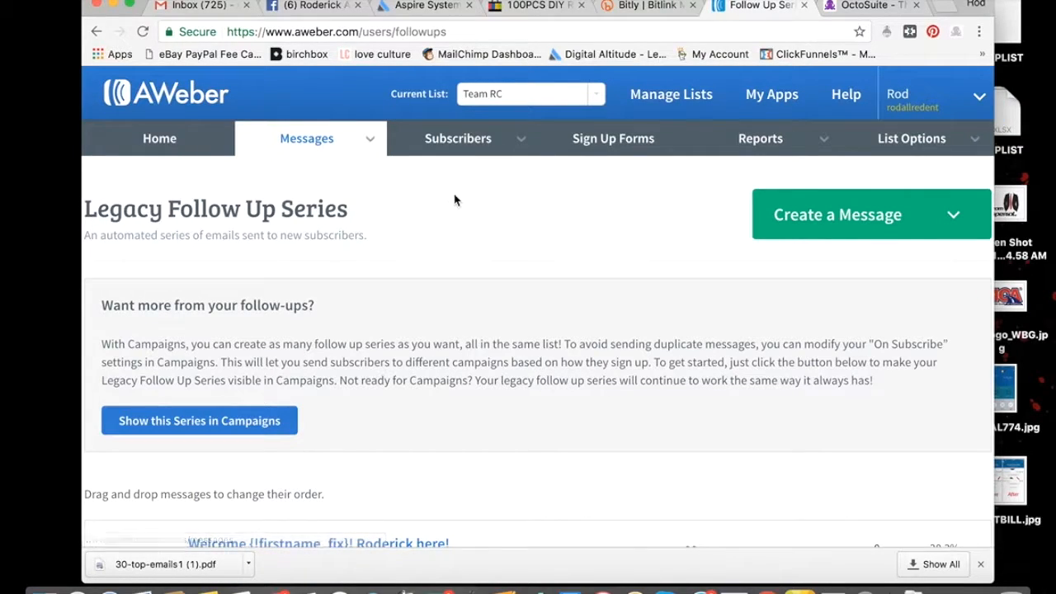
click(850, 215)
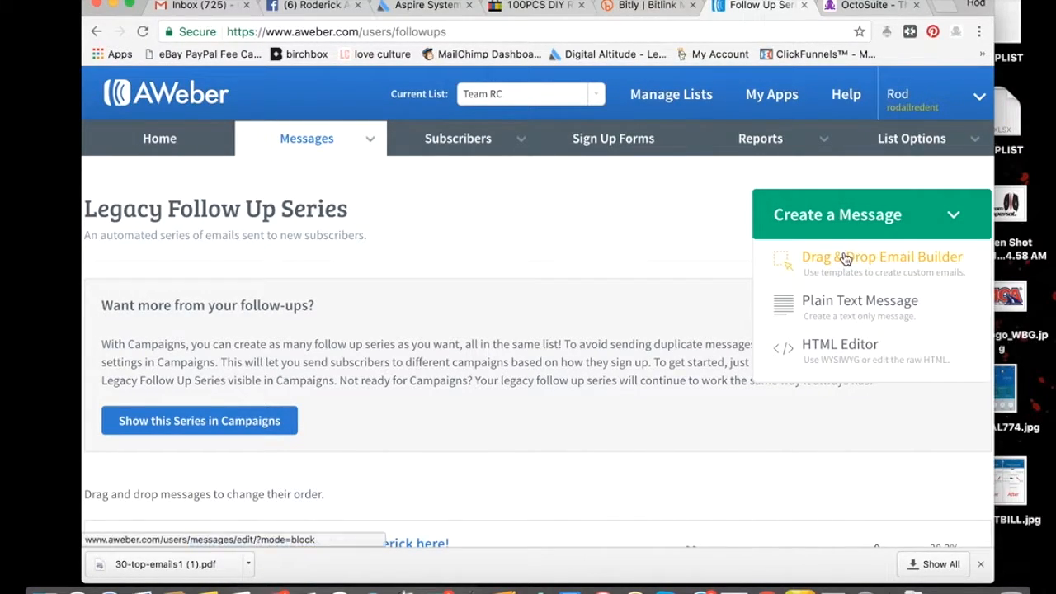
click(843, 252)
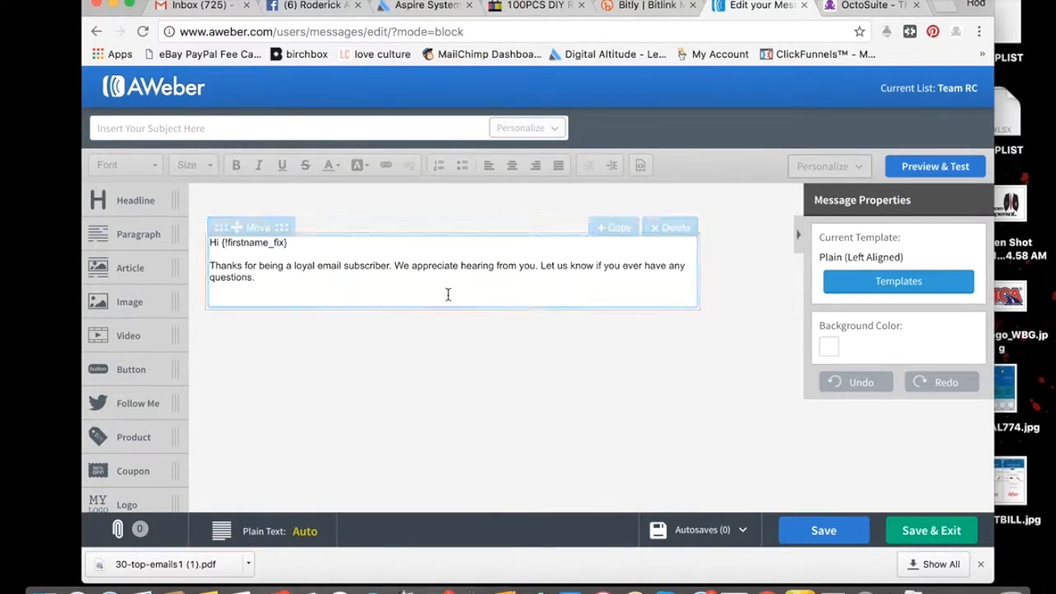
click(302, 289)
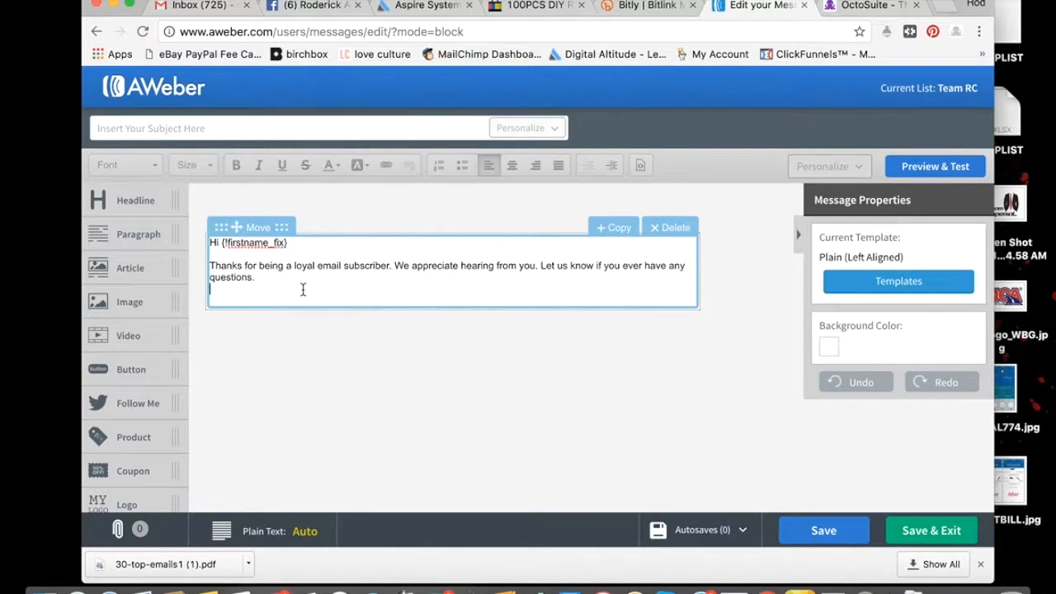
key(super+a)
key(BackSpace)
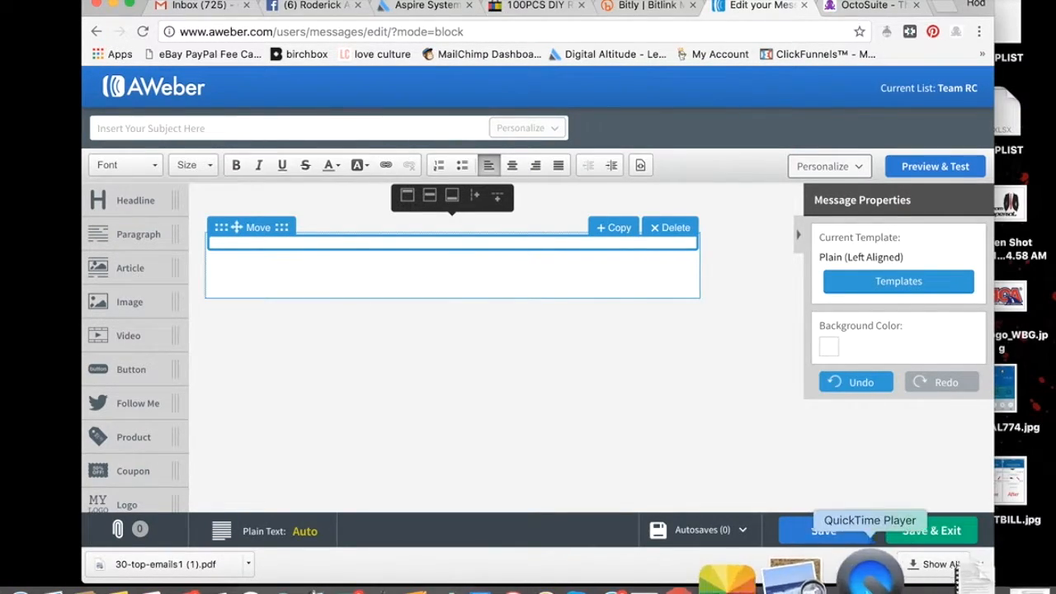
Copy the full "IMPORTANT" email from page 14 of 30-top-emails1 (1).pdf and paste it into the empty message body
click(914, 584)
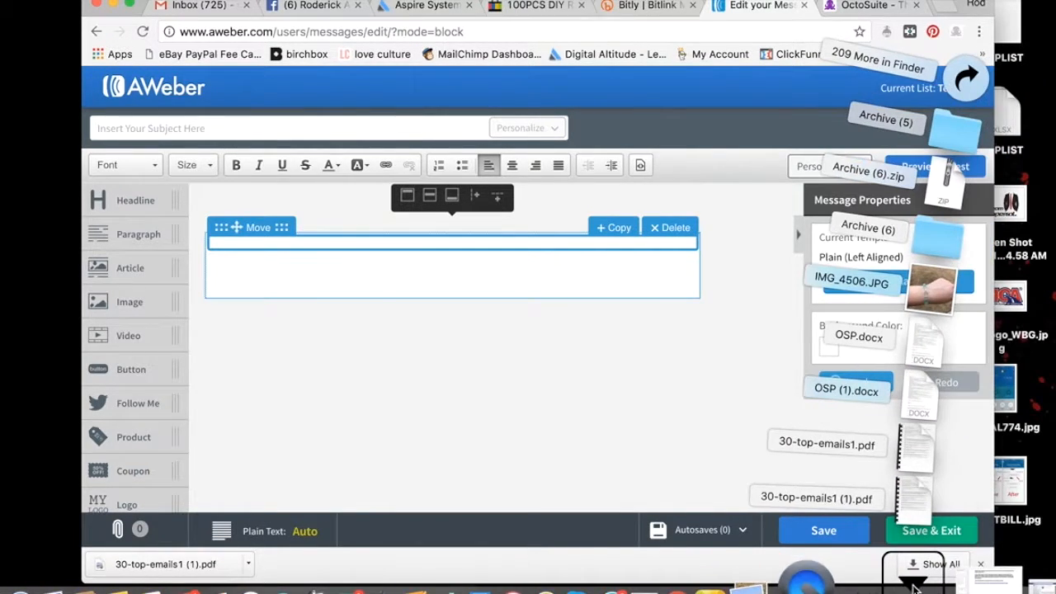
click(937, 500)
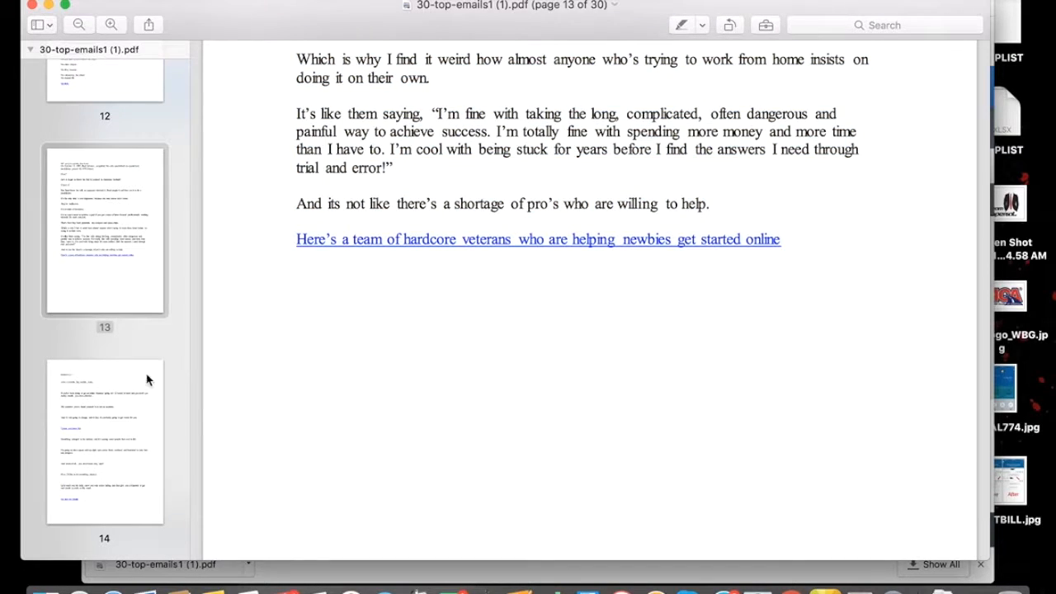
click(125, 425)
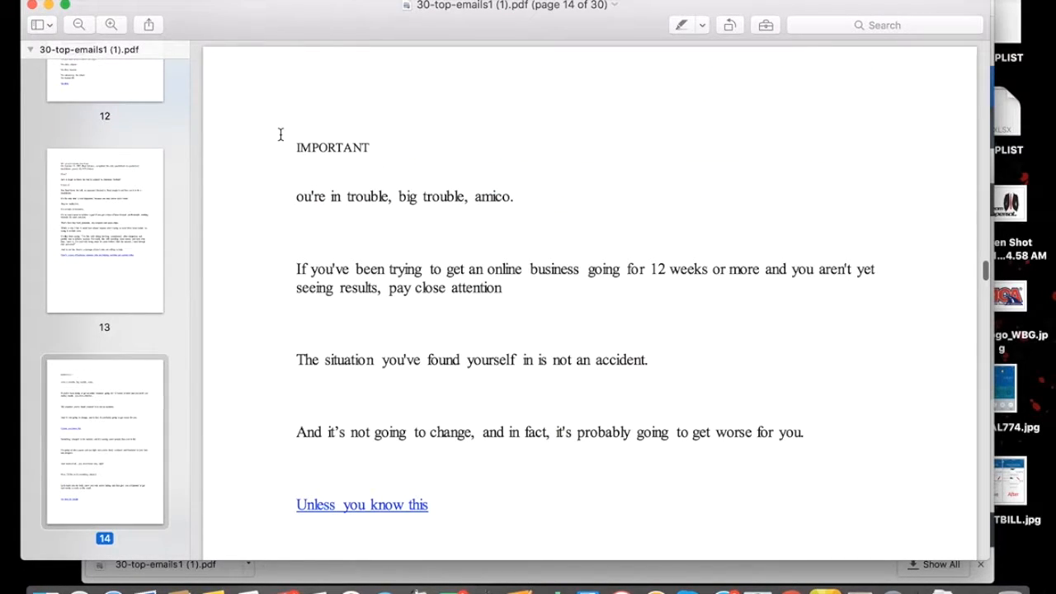
drag(295, 146, 580, 391)
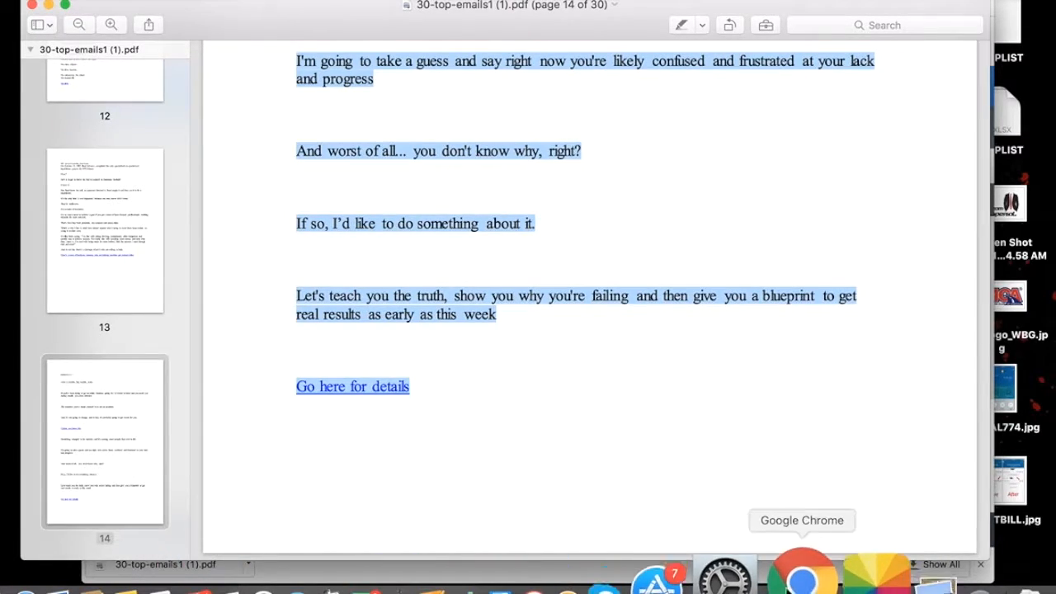
click(782, 590)
text(IMPORTANT ou're in trouble, big trouble, amico. If you've been trying to get an online business going for 12 weeks or more and you aren't yet seeing results, pay close attention The situation you've found yourself in is not an accident. And it's not going to change, and in fact, it's probably going to get worse for you. Unless you know this Something changed in the industry and it's causing more people than ever to fail. I'm going to take a guess and say right now you're likely confused and frustrated at your lack and progress And worst of all... you don't know why, right? If so, I'd like to do something about it. Let's teach you the truth, show you why you're failing and then give you a blueprint to get real results as early as this week Go here for details)
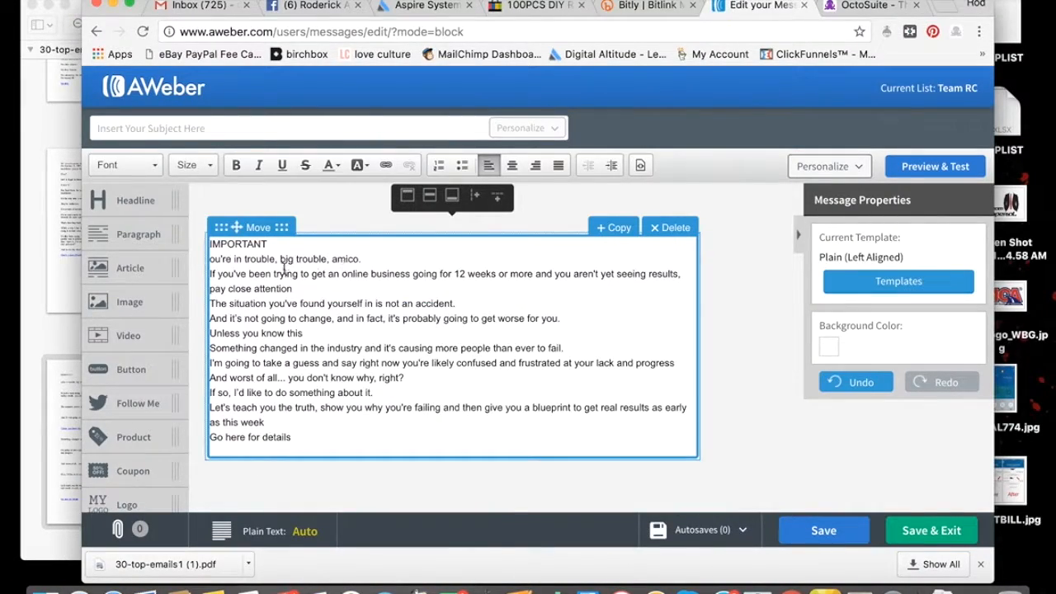
Set the font size of the entire pasted email text to 24
key(super+a)
click(211, 168)
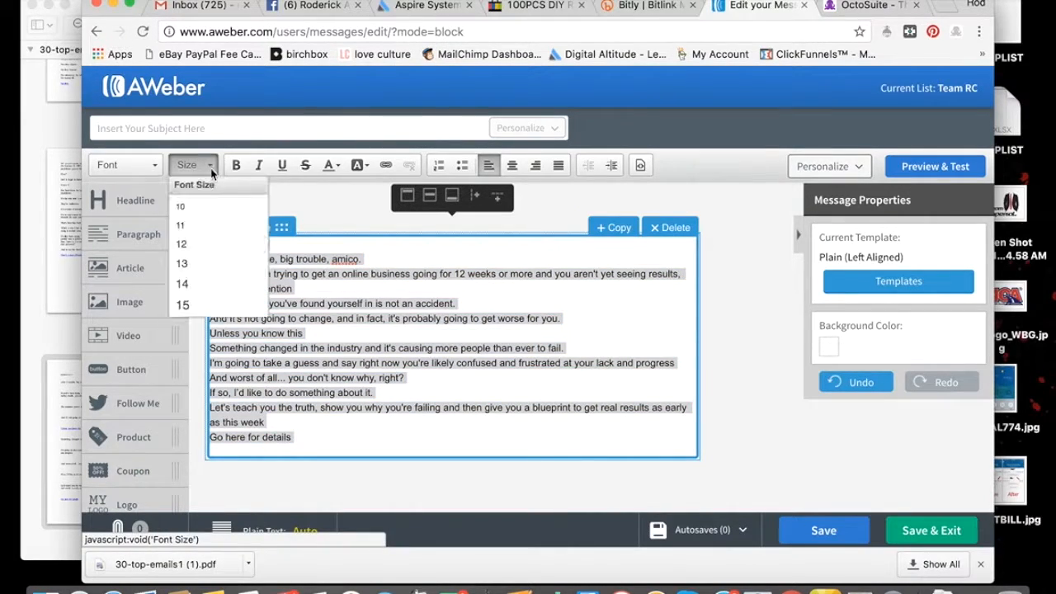
scroll(202, 302, down, 5)
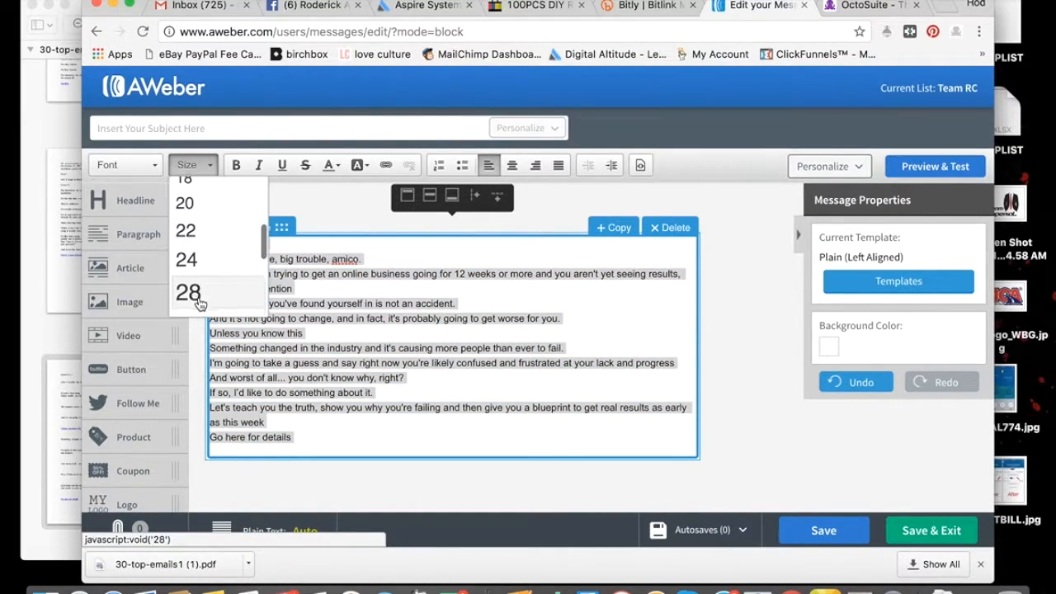
click(188, 262)
click(195, 165)
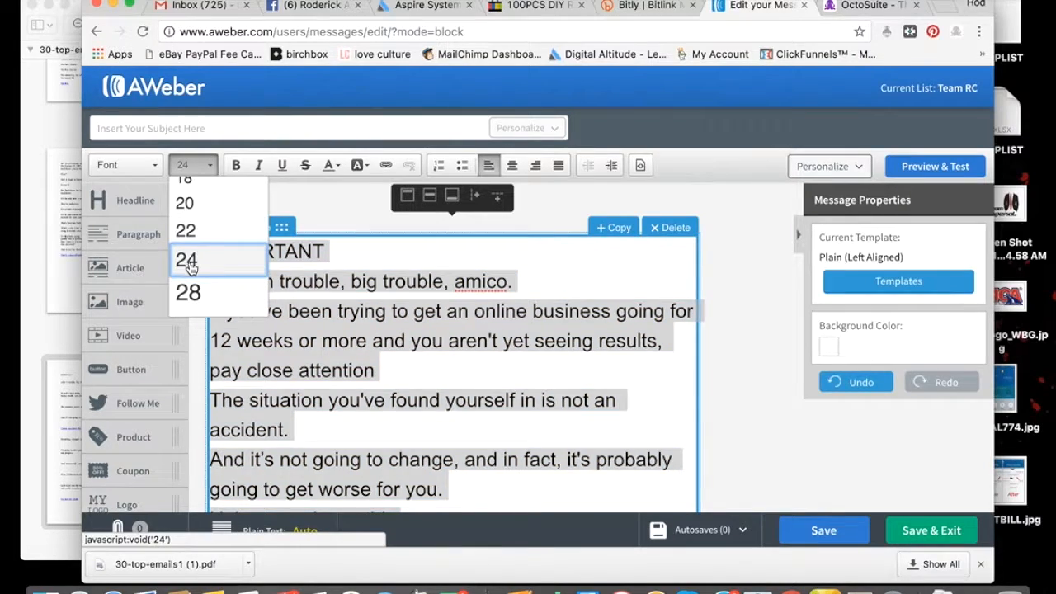
click(188, 262)
click(195, 165)
click(186, 261)
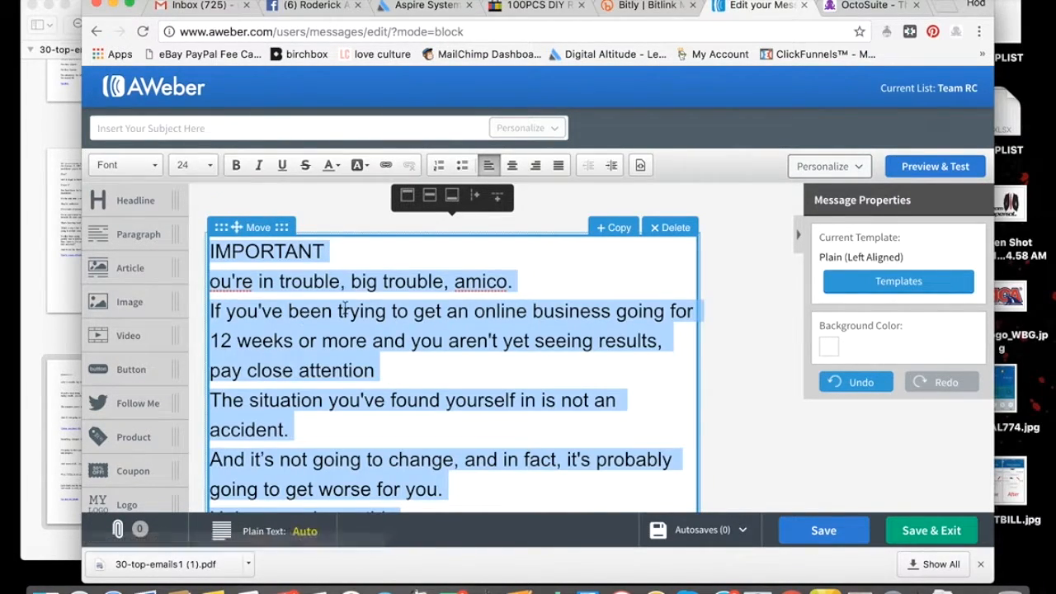
click(344, 256)
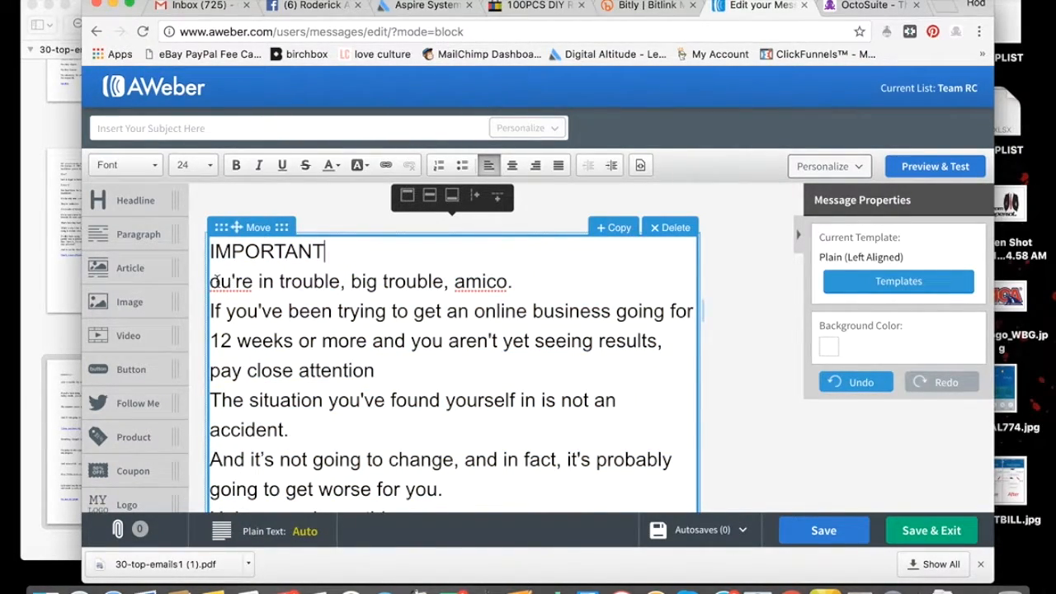
Correct the second line to "You're in trouble, big trouble, amigo." and add spacing below it
click(498, 281)
key(BackSpace)
text(g)
click(212, 284)
text(Y)
click(559, 283)
key(Return)
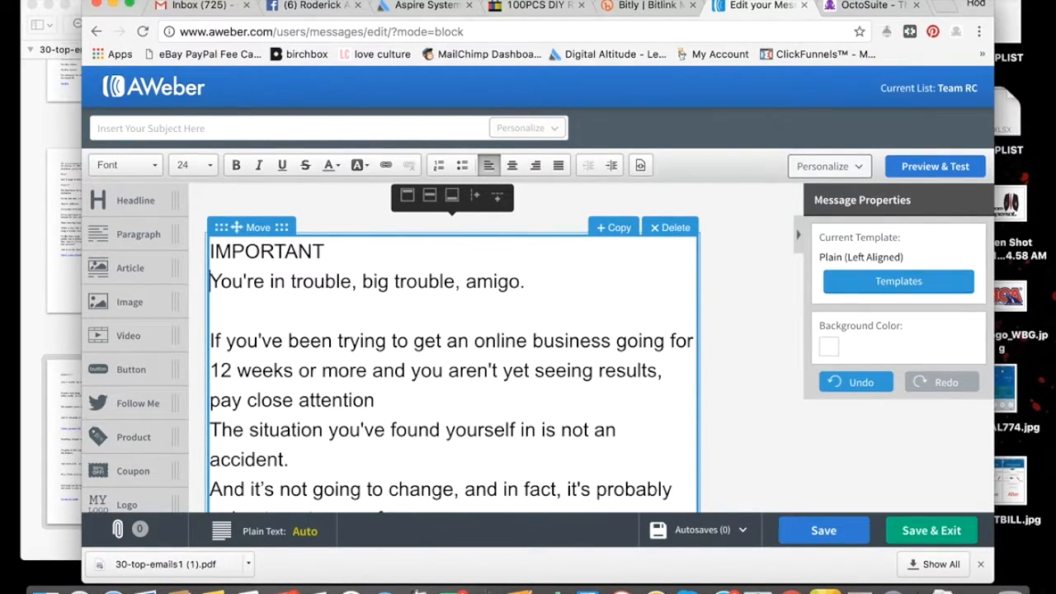
End "pay close attention" with a period and add spacing below that paragraph and the "not an accident." paragraph
click(425, 381)
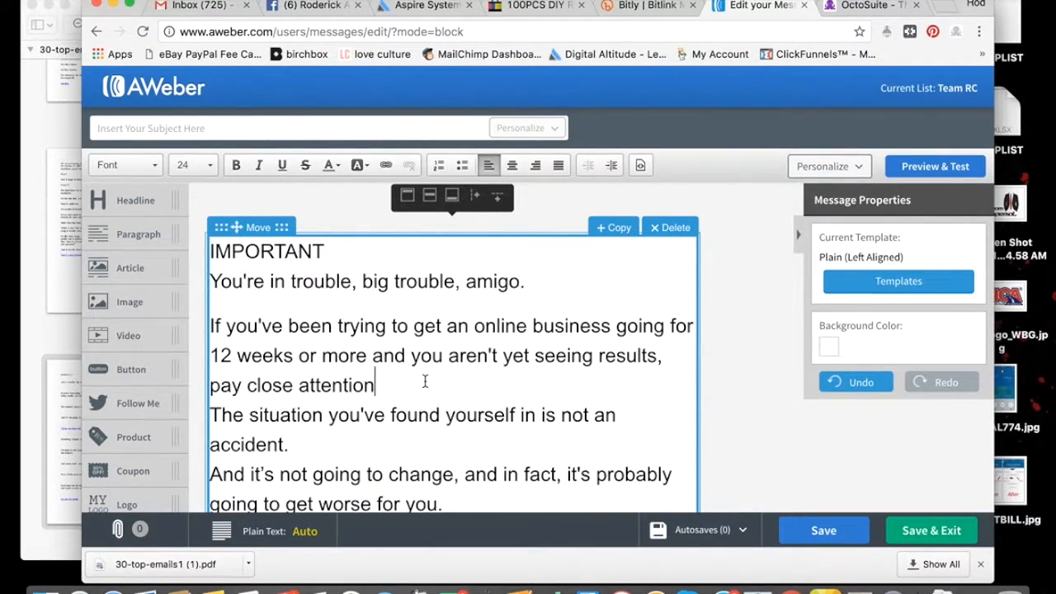
key(Return)
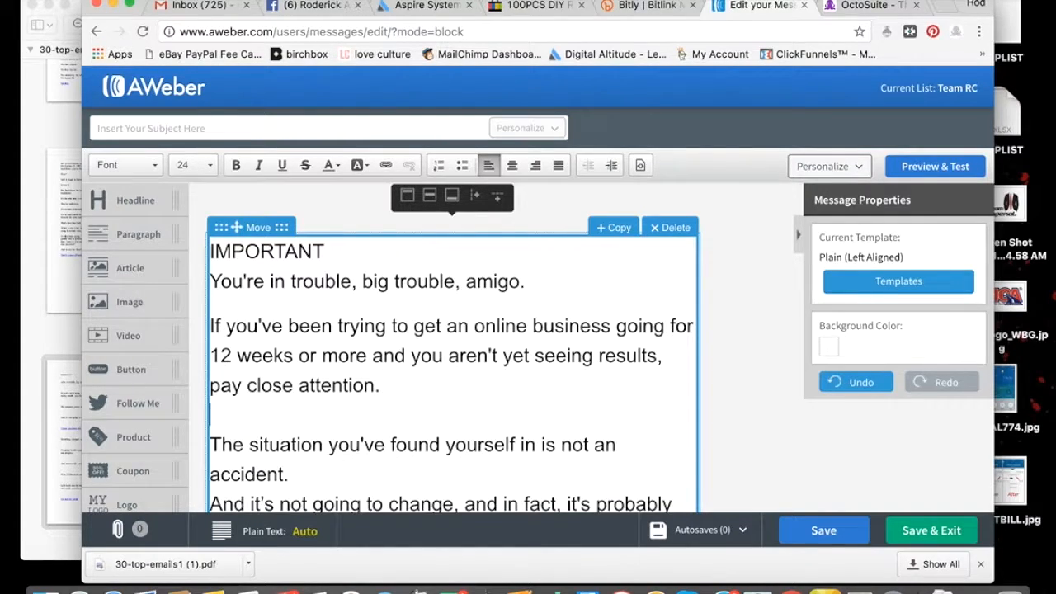
key(BackSpace)
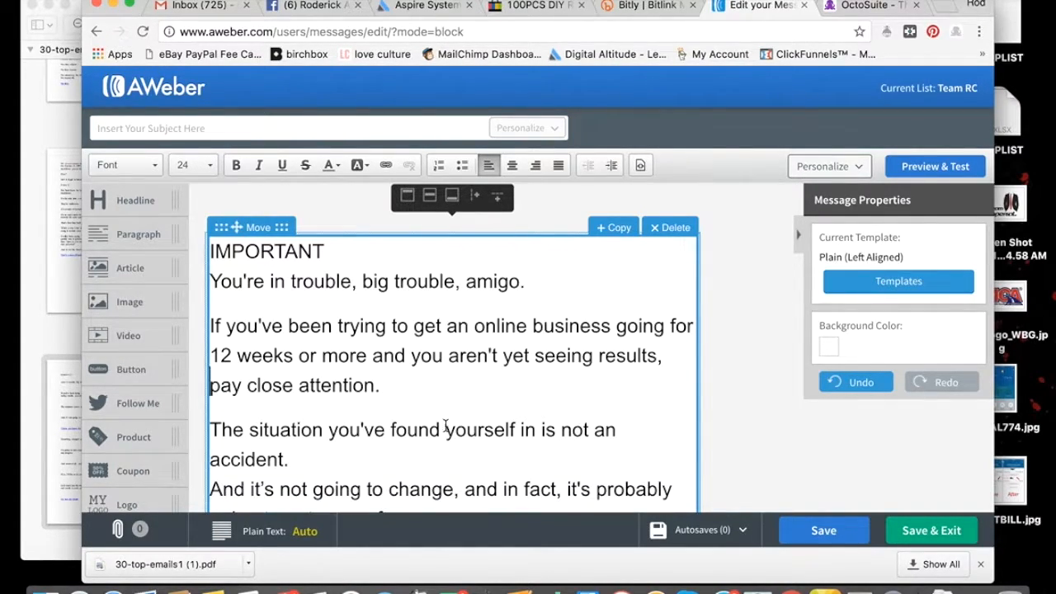
scroll(446, 425, down, 3)
click(318, 313)
key(Return)
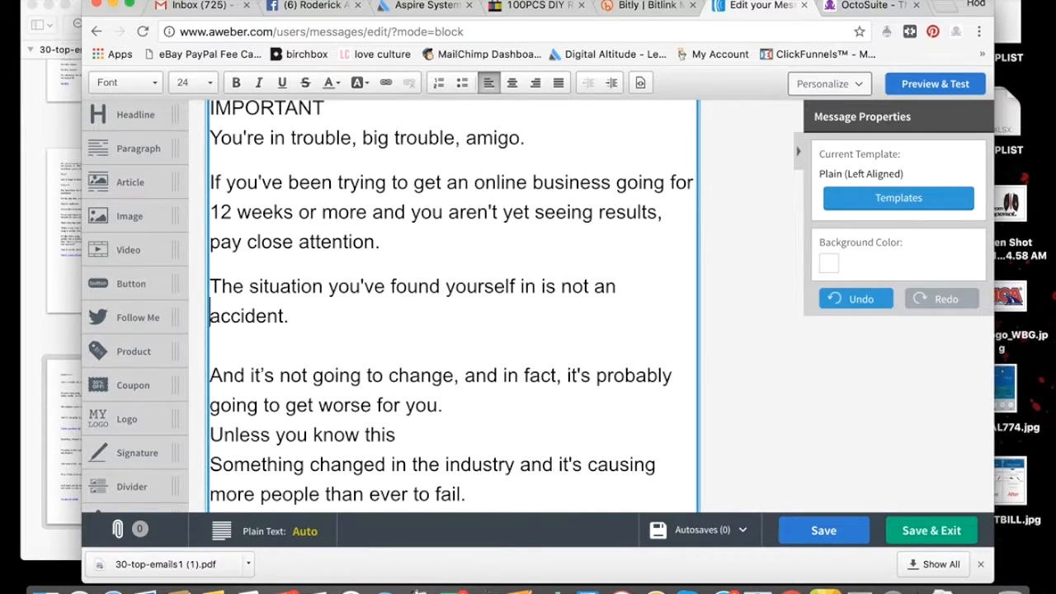
Add paragraph spacing after "going to get worse for you." and after "Unless you know this"
scroll(347, 306, down, 2)
scroll(346, 306, down, 2)
click(462, 280)
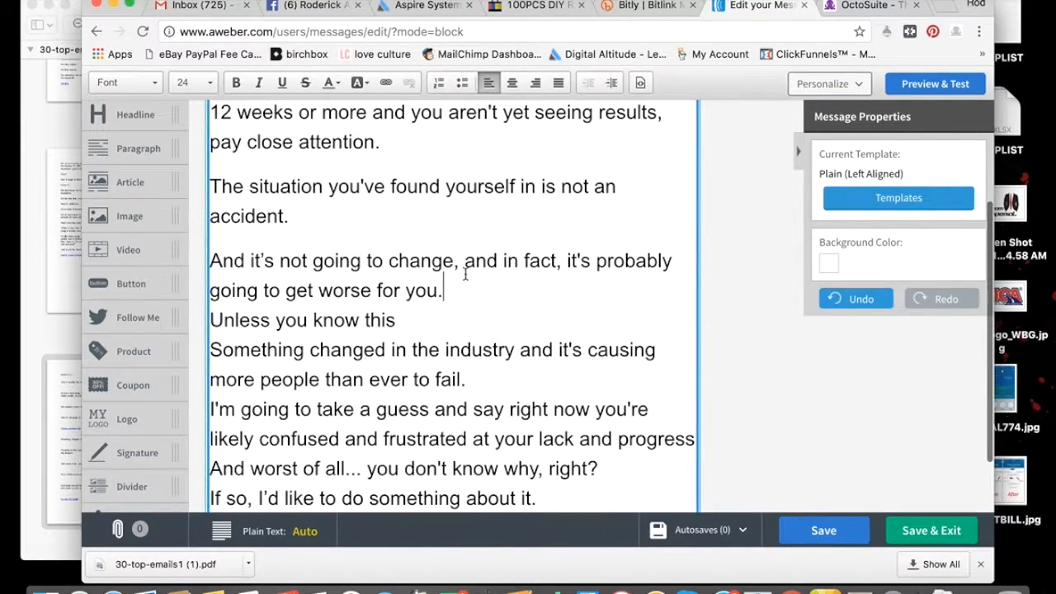
key(Return)
key(BackSpace)
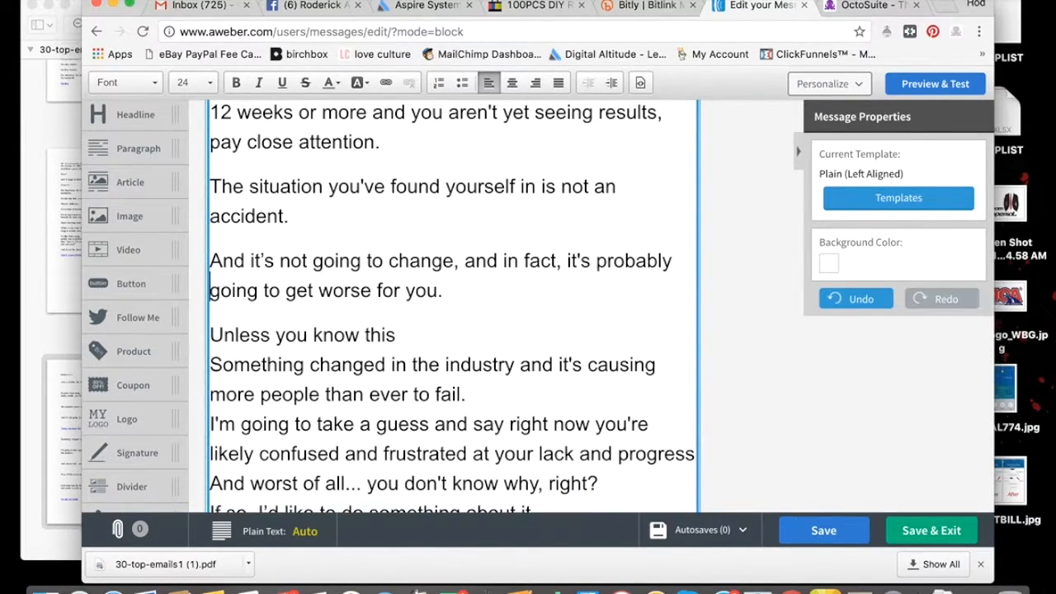
scroll(429, 288, down, 2)
click(426, 289)
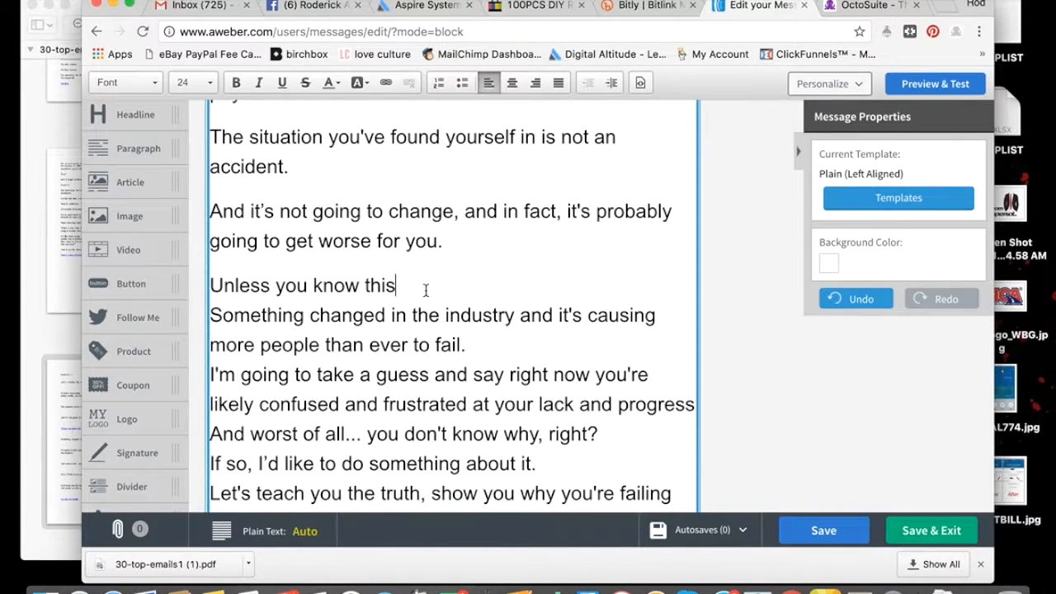
key(Return)
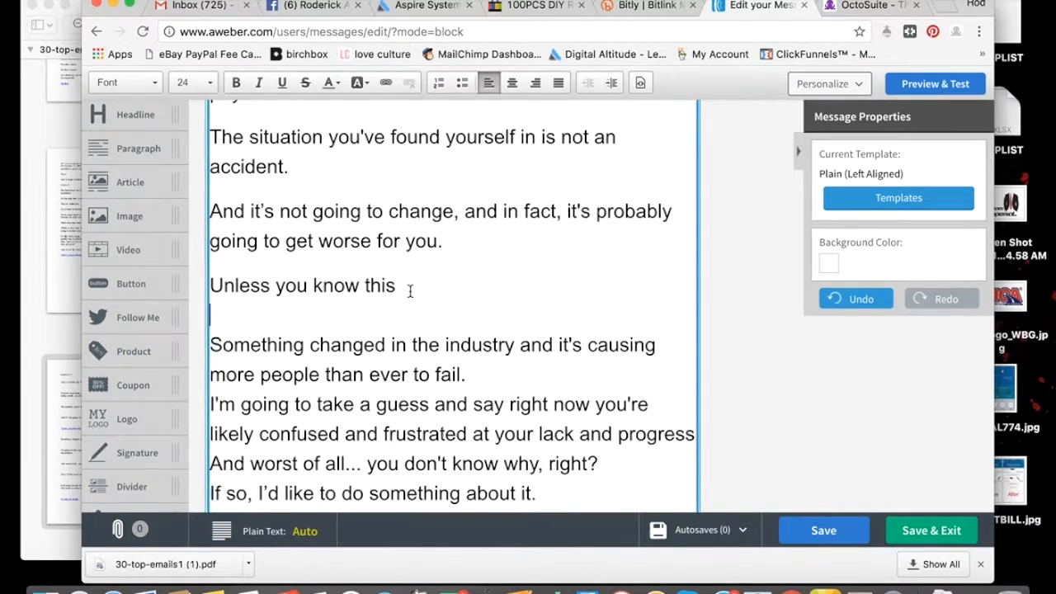
key(BackSpace)
drag(415, 289, 208, 286)
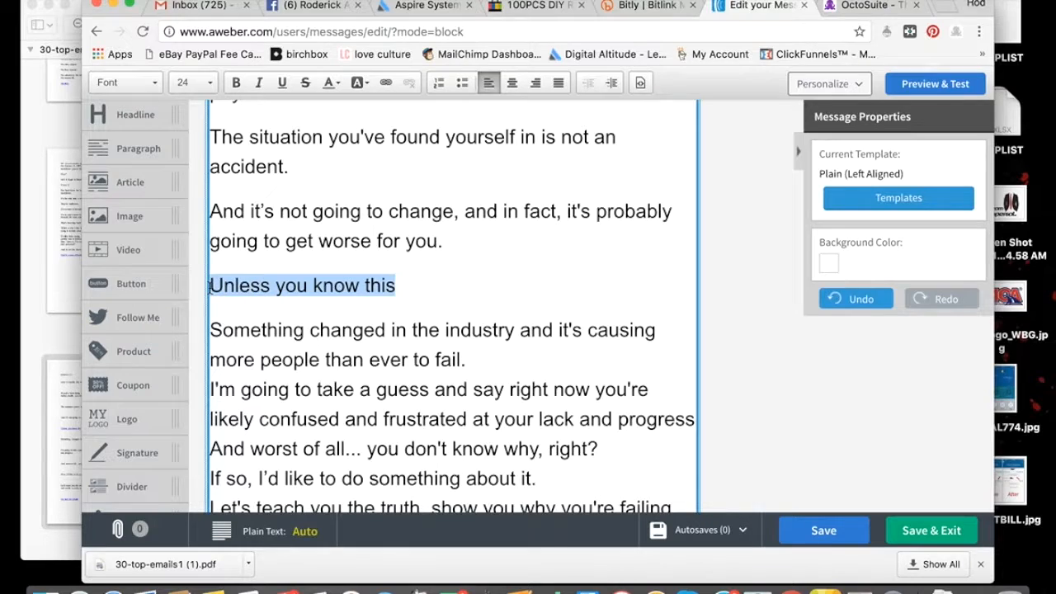
click(384, 86)
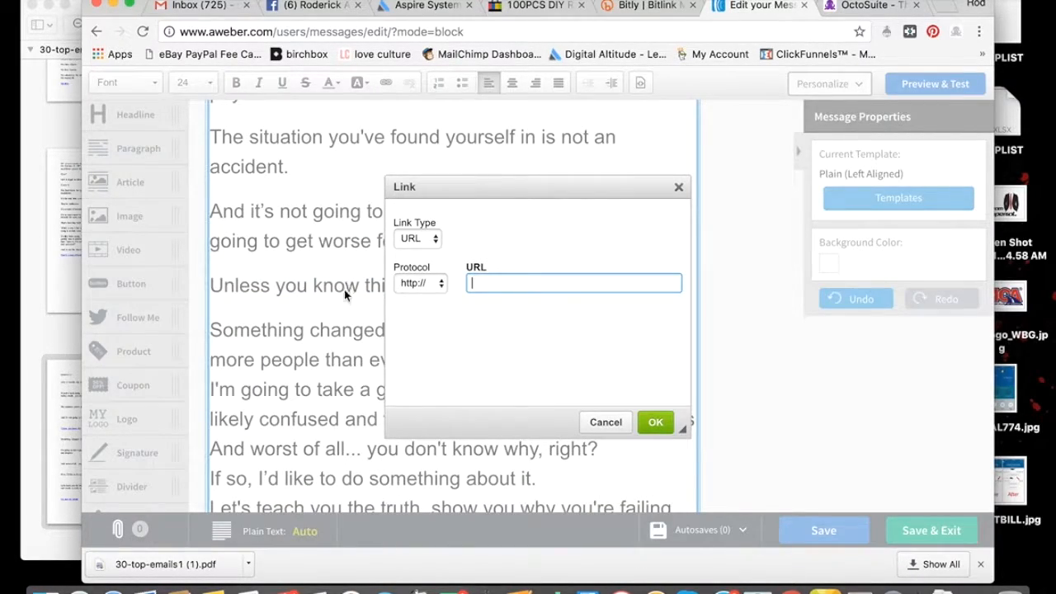
click(606, 421)
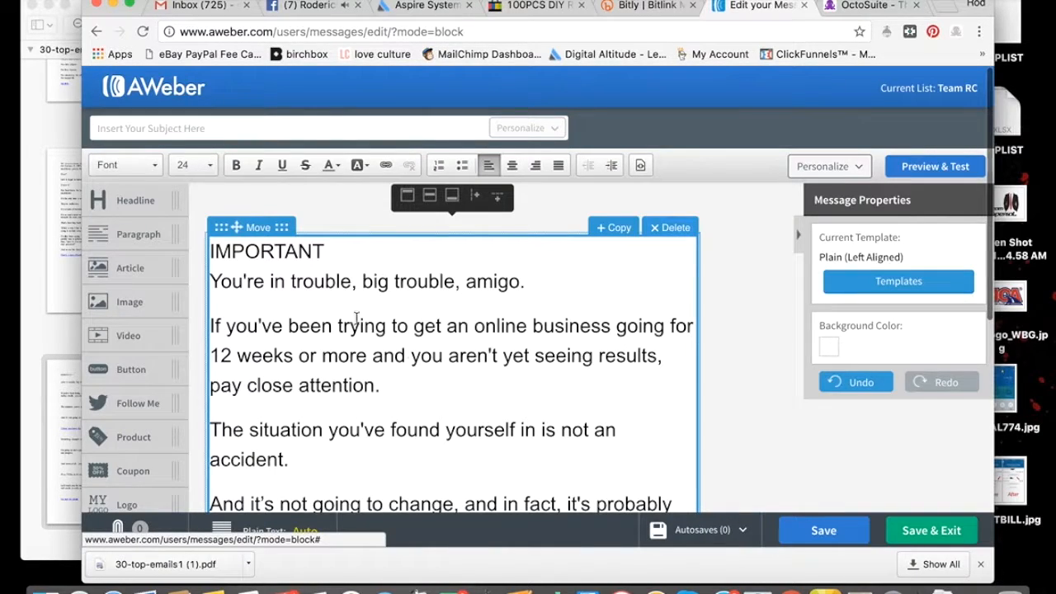
scroll(464, 397, down, 5)
scroll(458, 397, down, 3)
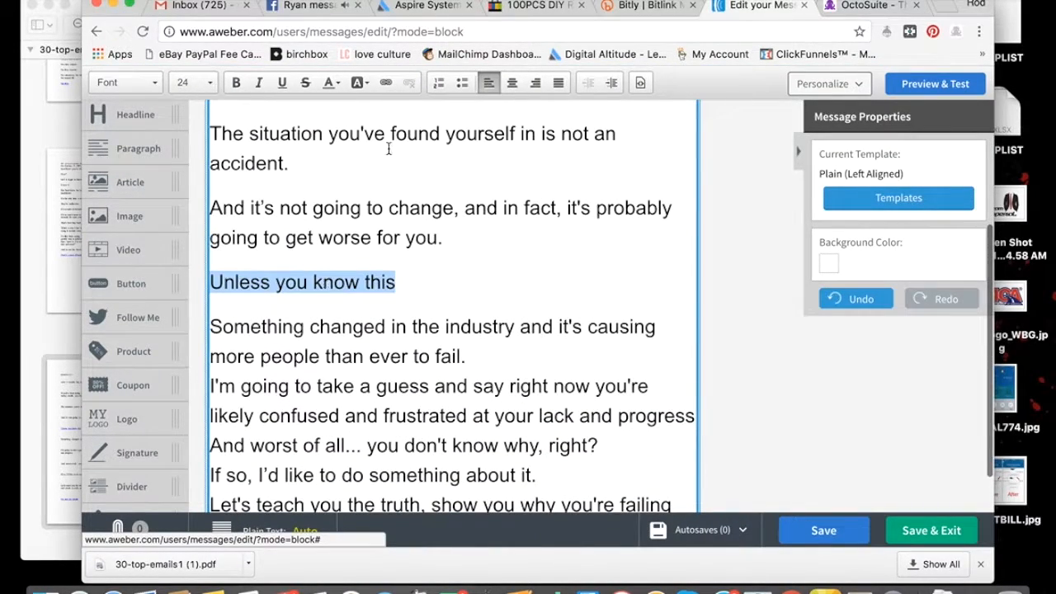
click(385, 82)
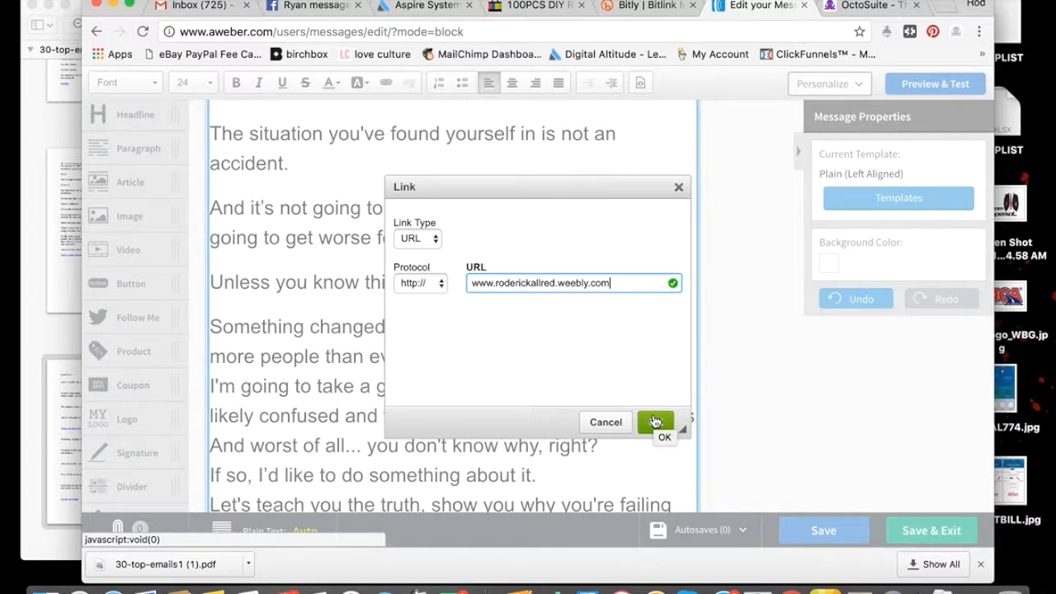
click(655, 421)
click(497, 286)
Add spacing after "more people than ever to fail.", and end "lack and progress" with a period followed by spacing
scroll(497, 287, down, 3)
click(478, 239)
key(Return)
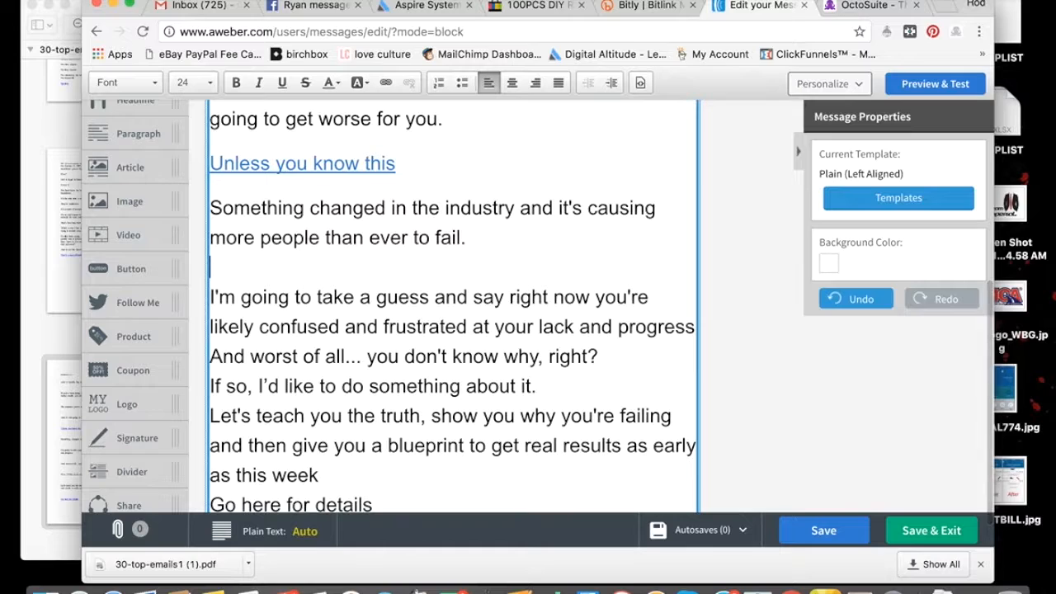
click(609, 316)
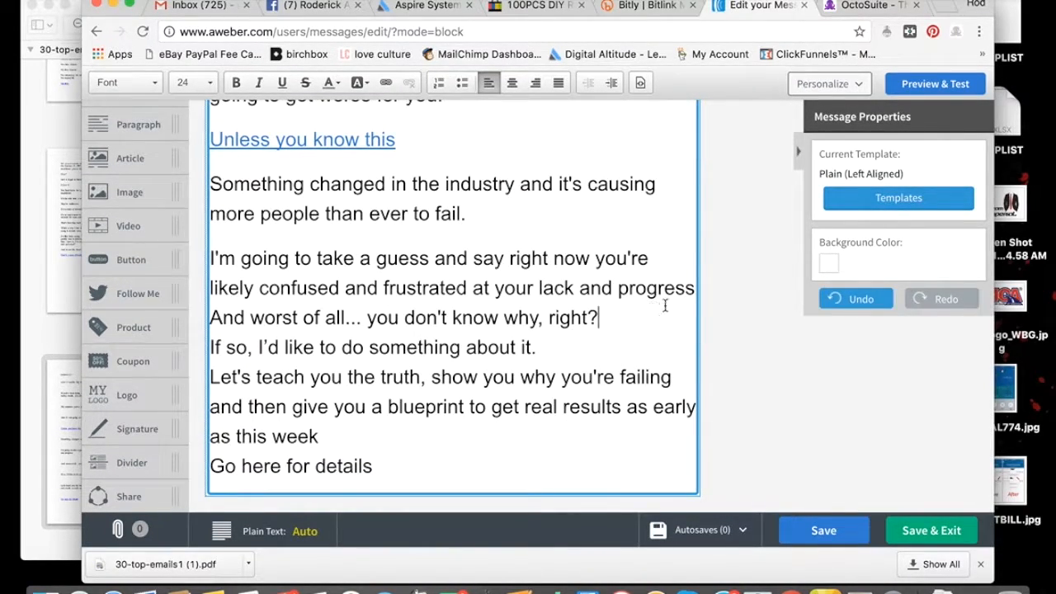
click(695, 287)
text(.)
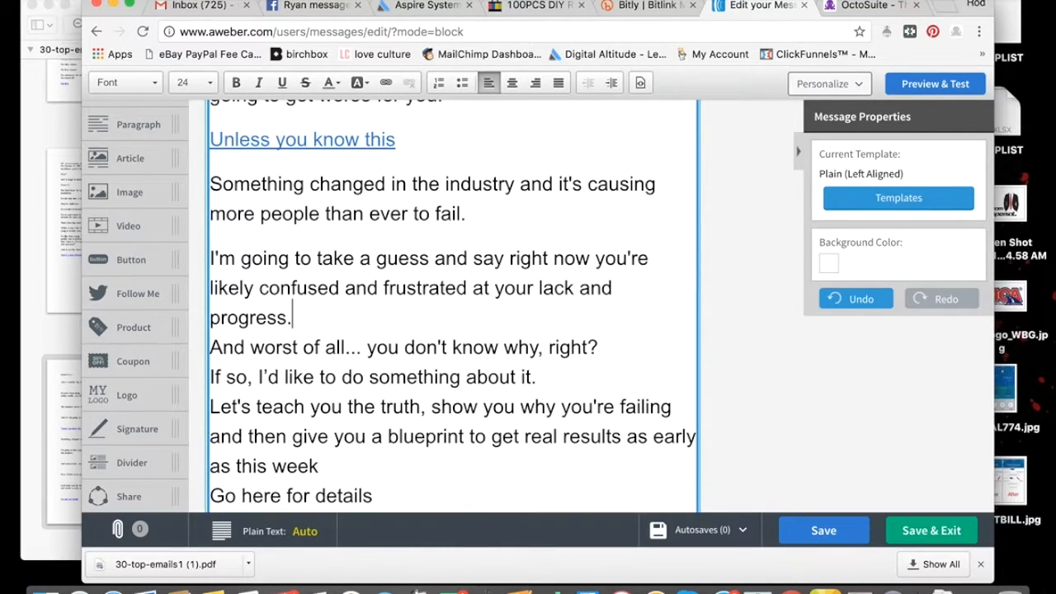
key(Return)
key(BackSpace)
Add spacing between the remaining paragraphs down to "Go here for details" and end "as this week" with a period
scroll(735, 292, down, 1)
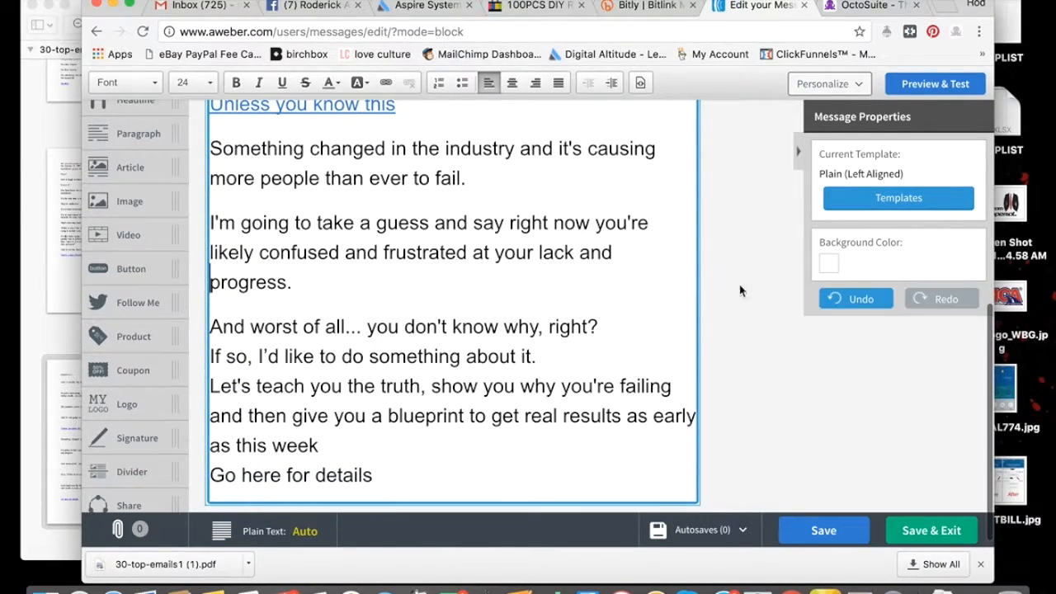
click(604, 335)
key(Return)
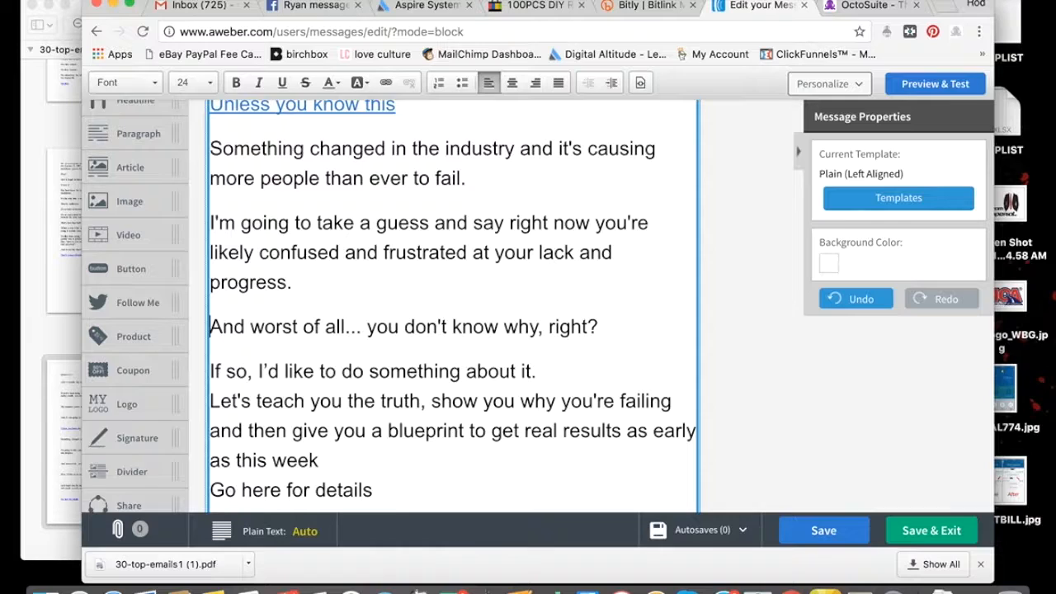
scroll(542, 347, down, 1)
click(542, 347)
key(Return)
key(BackSpace)
scroll(458, 385, down, 1)
click(363, 435)
text(.)
key(Return)
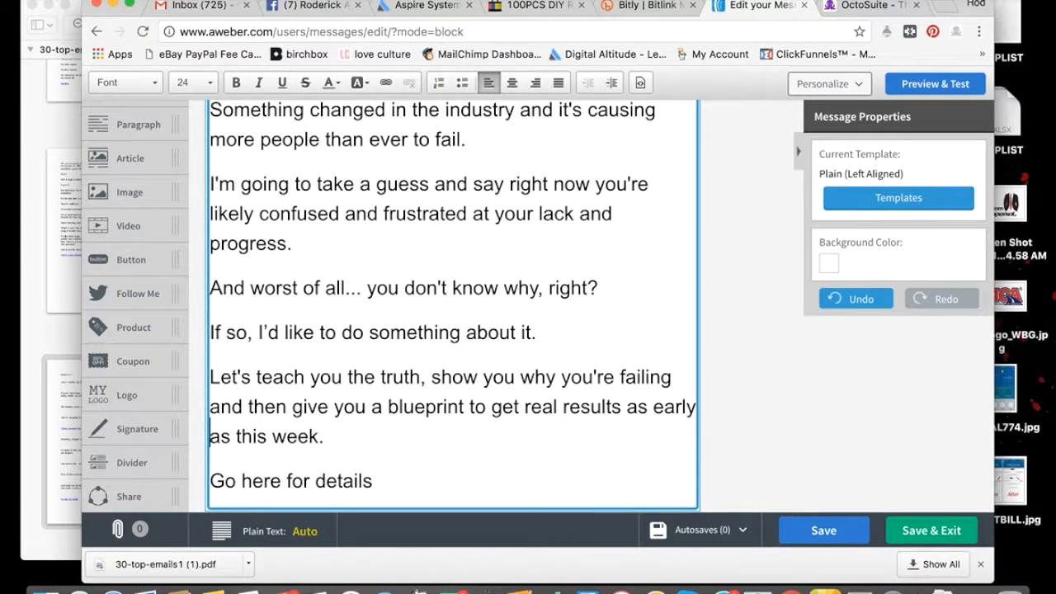
key(BackSpace)
drag(378, 468, 209, 468)
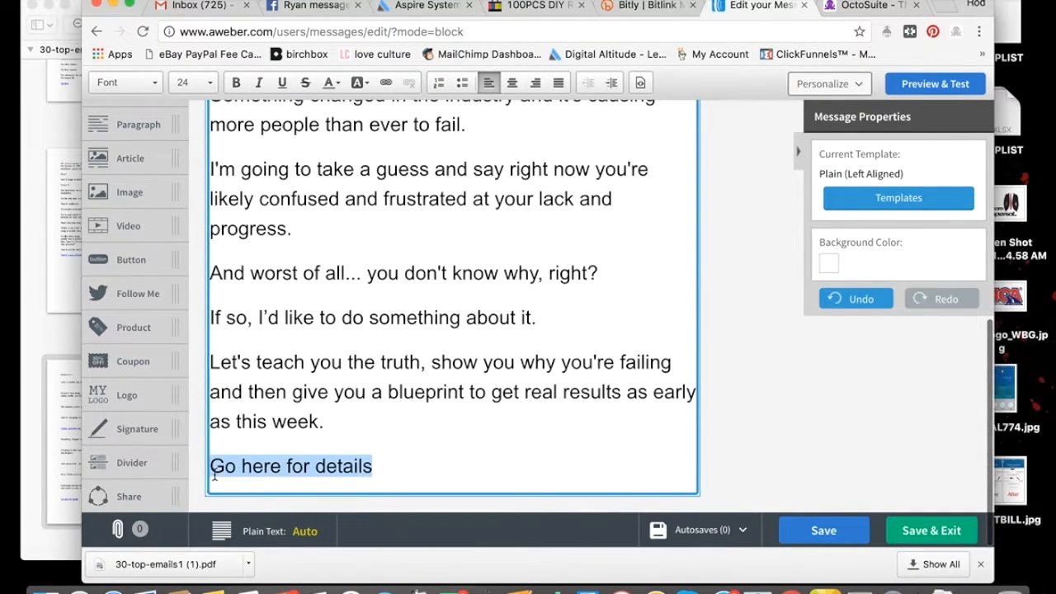
click(385, 82)
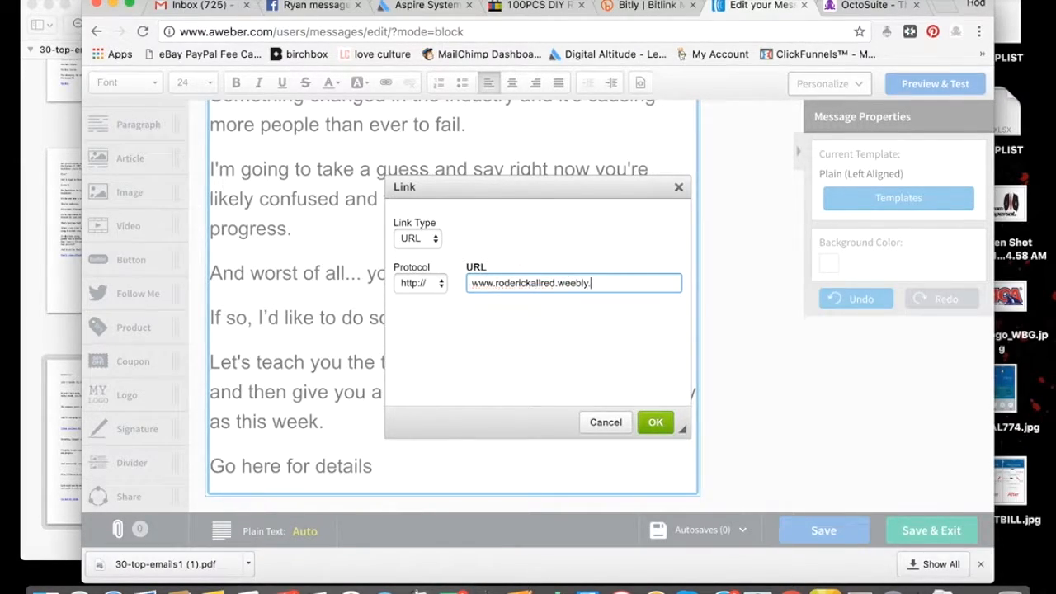
click(655, 421)
click(514, 434)
Move the word "IMPORTANT" from the first line of the email body into the subject line
scroll(514, 434, up, 10)
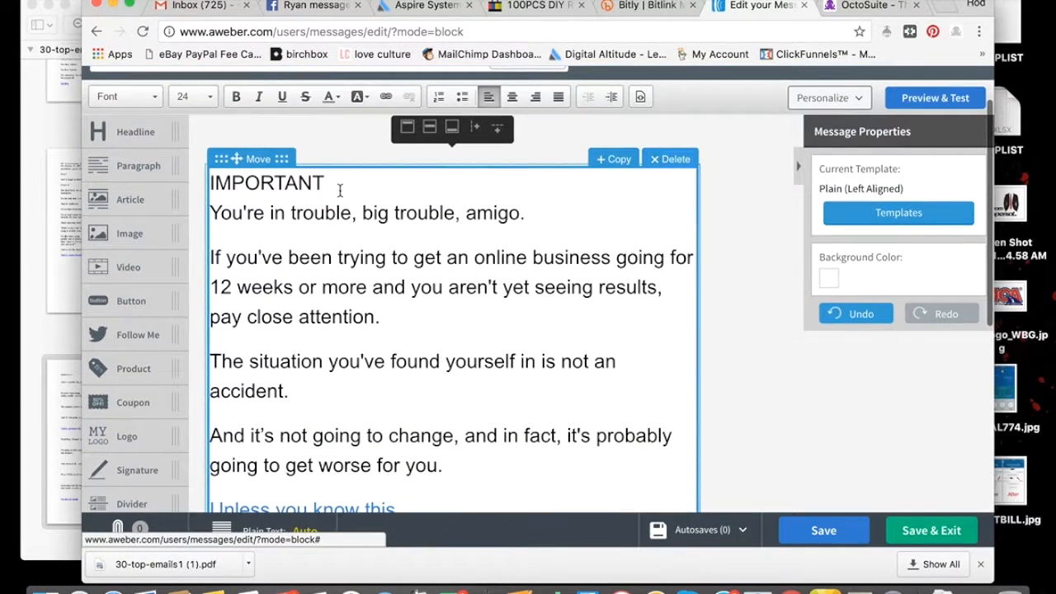
click(339, 190)
key(Return)
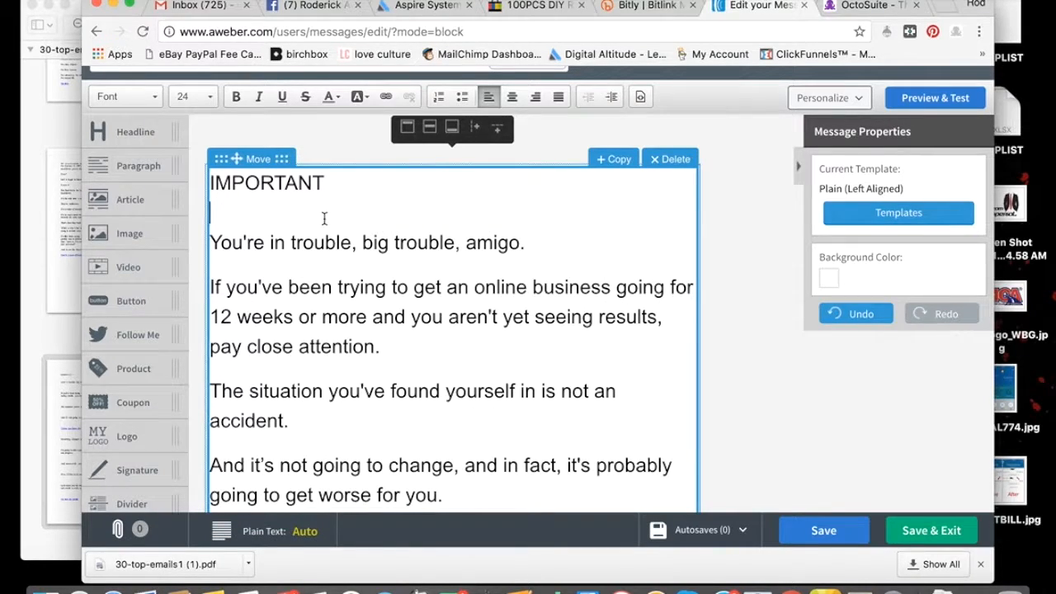
drag(328, 182, 209, 185)
key(super+c)
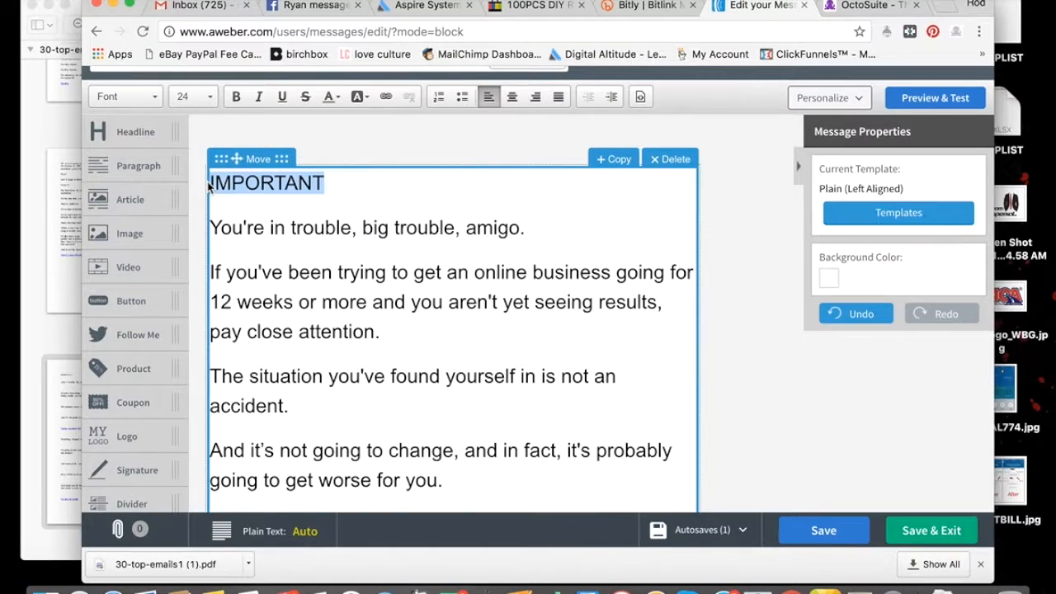
key(BackSpace)
key(Delete)
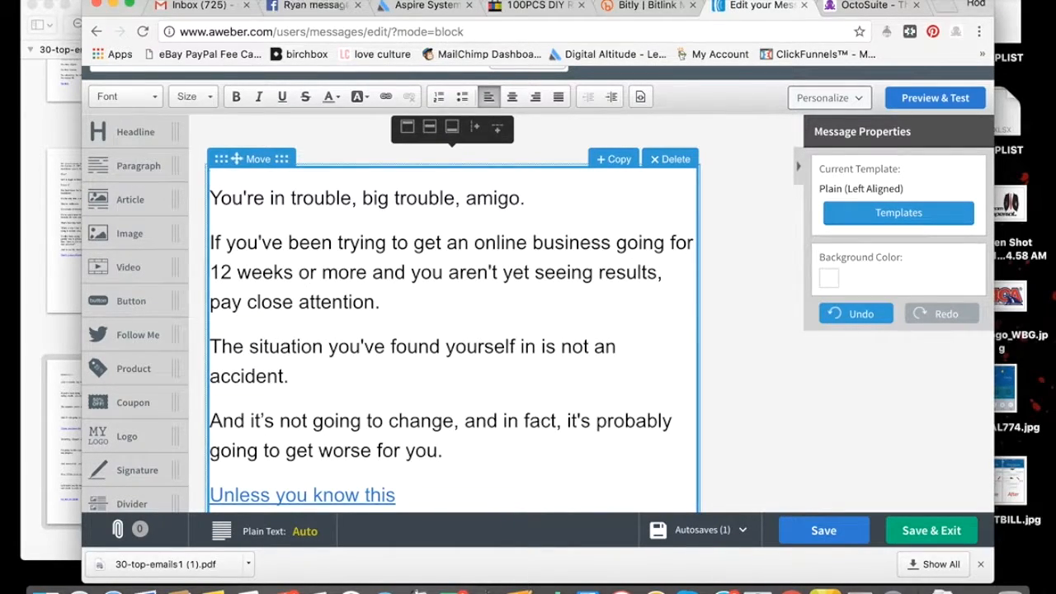
scroll(453, 329, up, 2)
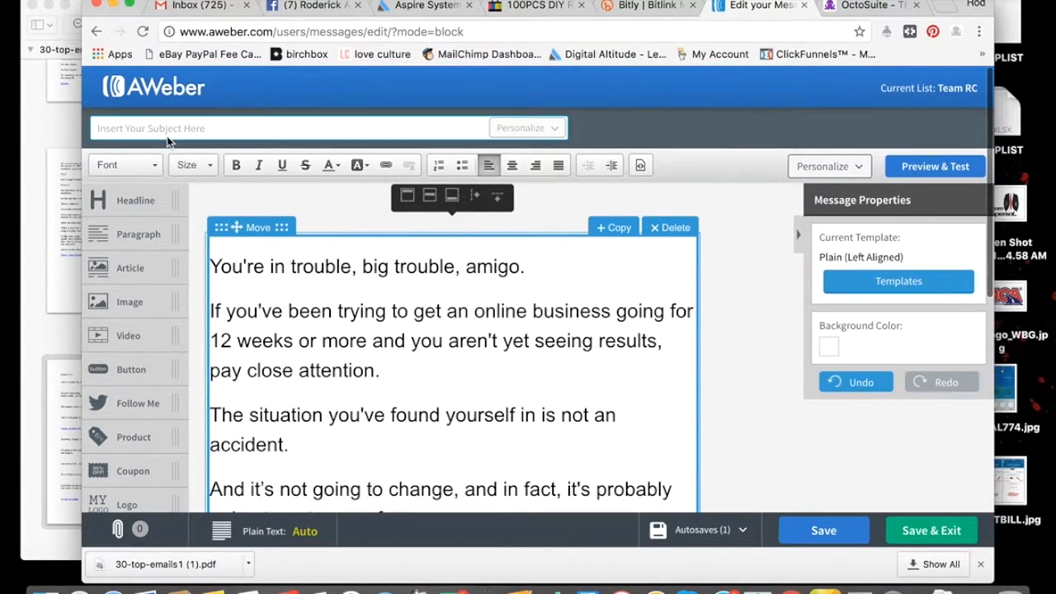
click(164, 129)
key(super+v)
click(738, 300)
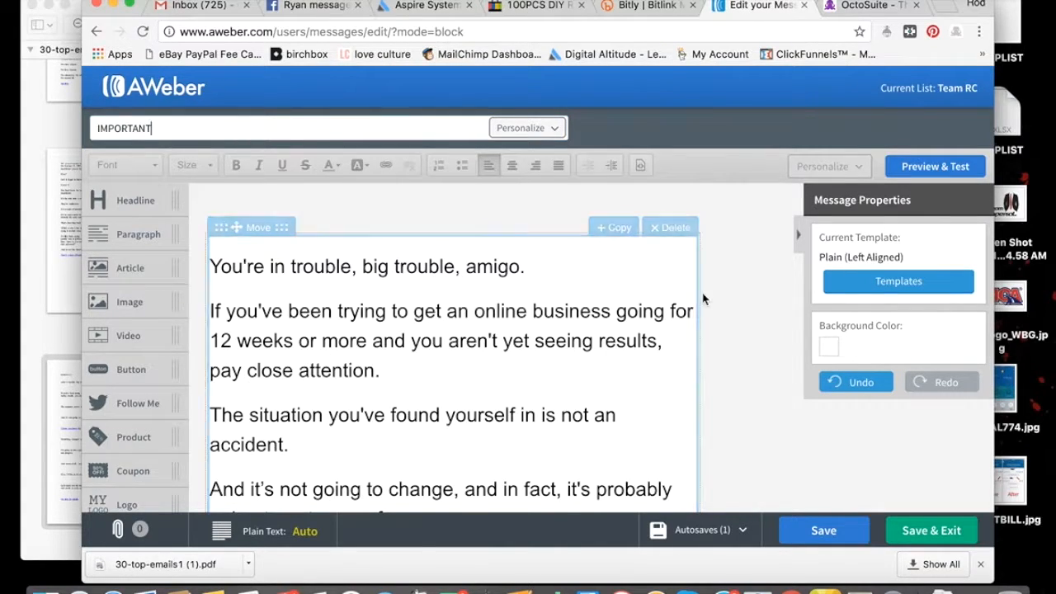
Check the URLs behind the "Unless you know this" and "Go here for details" links, leaving both link settings without changes
scroll(738, 300, down, 10)
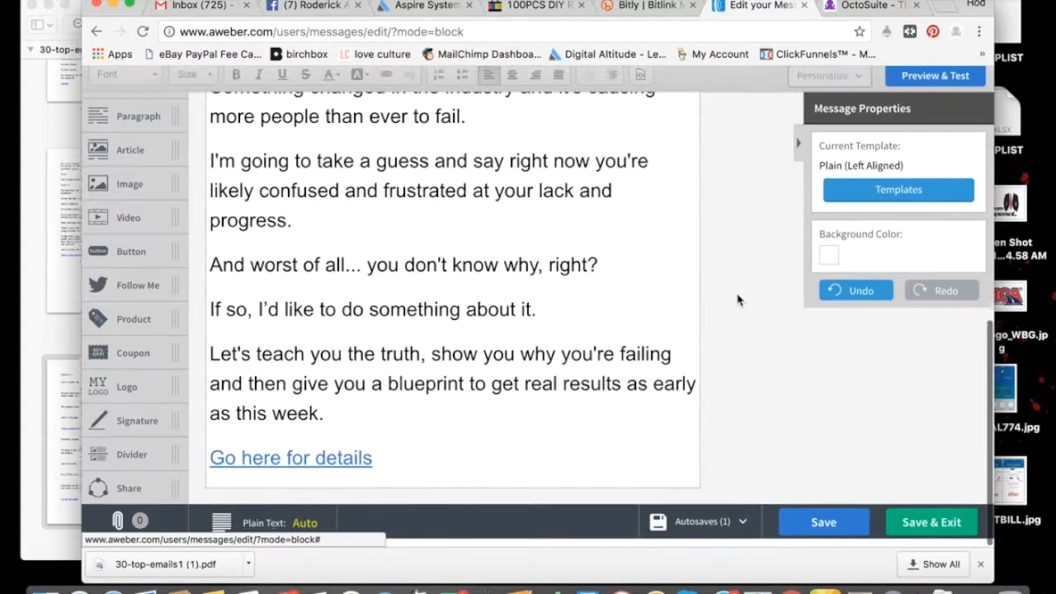
scroll(738, 300, up, 11)
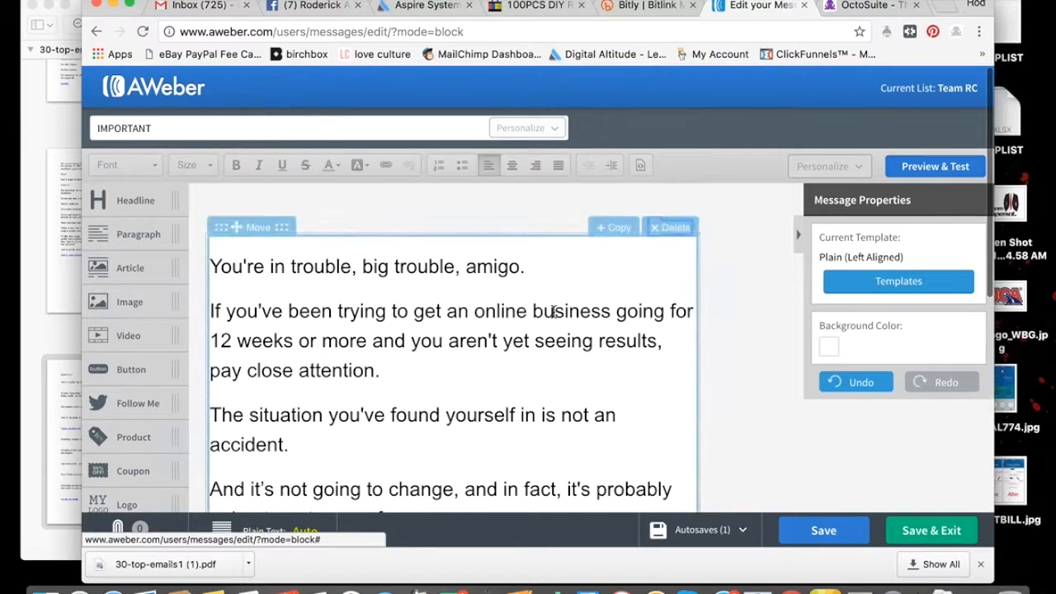
scroll(553, 311, down, 3)
click(335, 346)
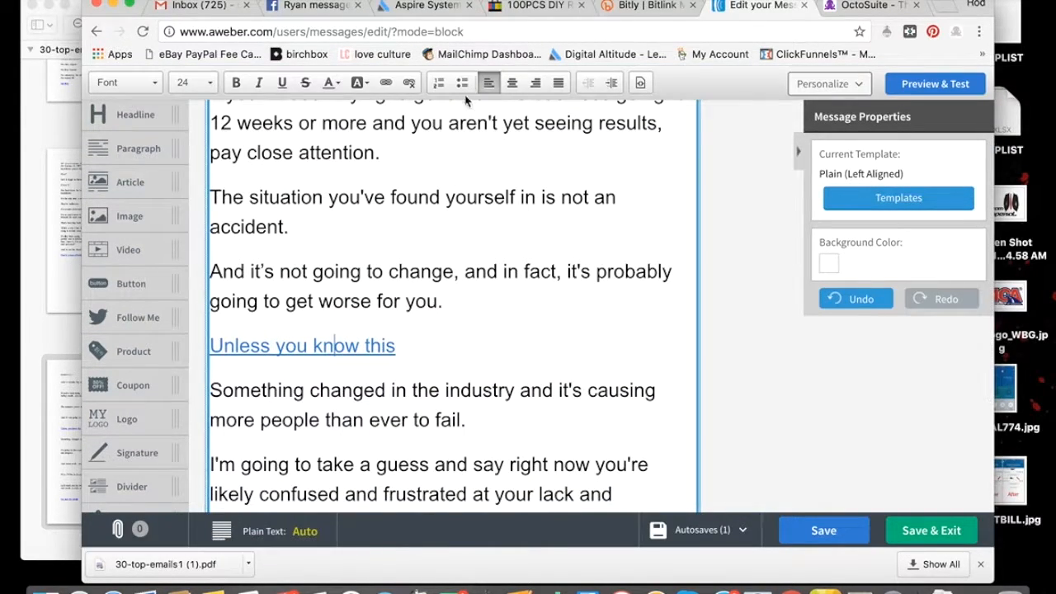
click(385, 82)
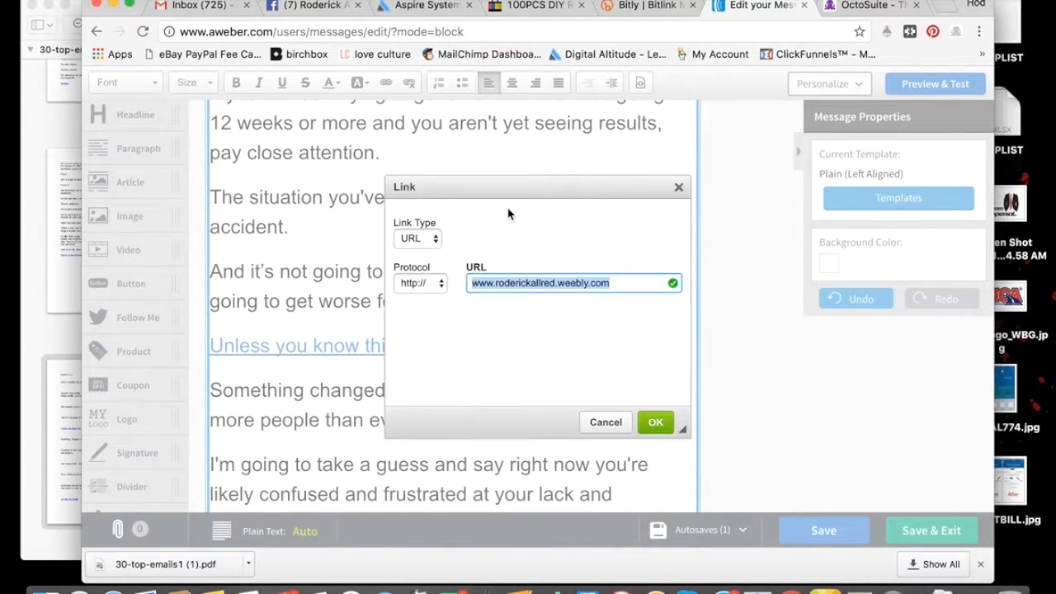
click(607, 421)
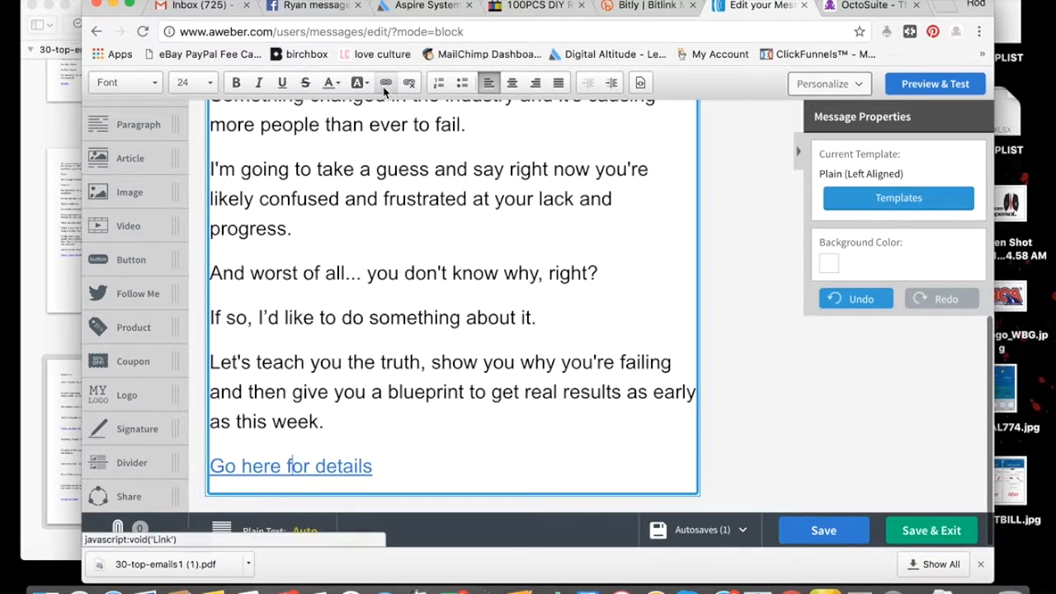
click(385, 83)
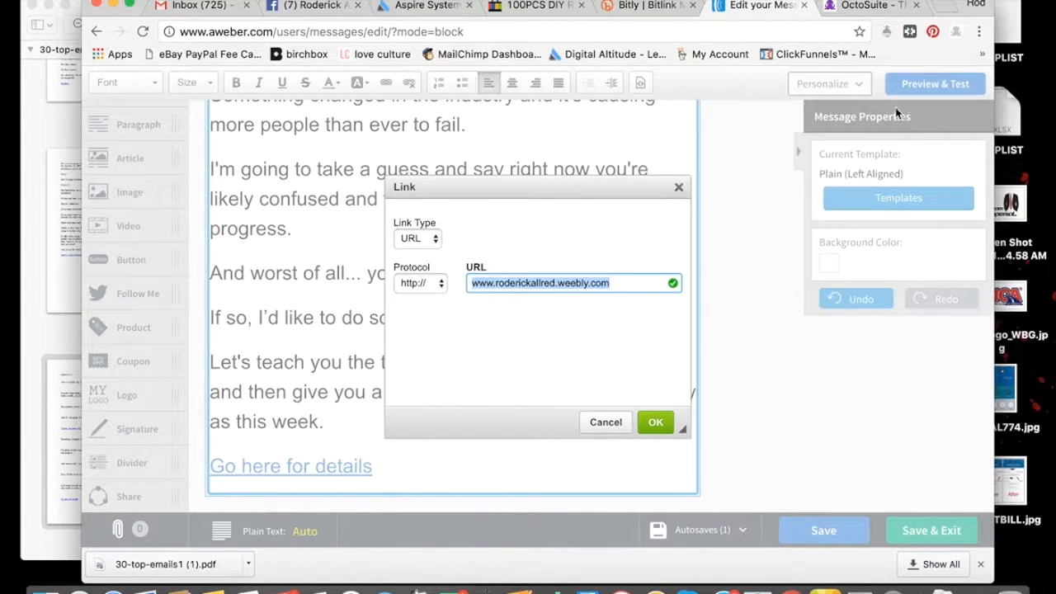
click(615, 424)
Preview the message and send a test to the sender's own e-mail address
click(932, 165)
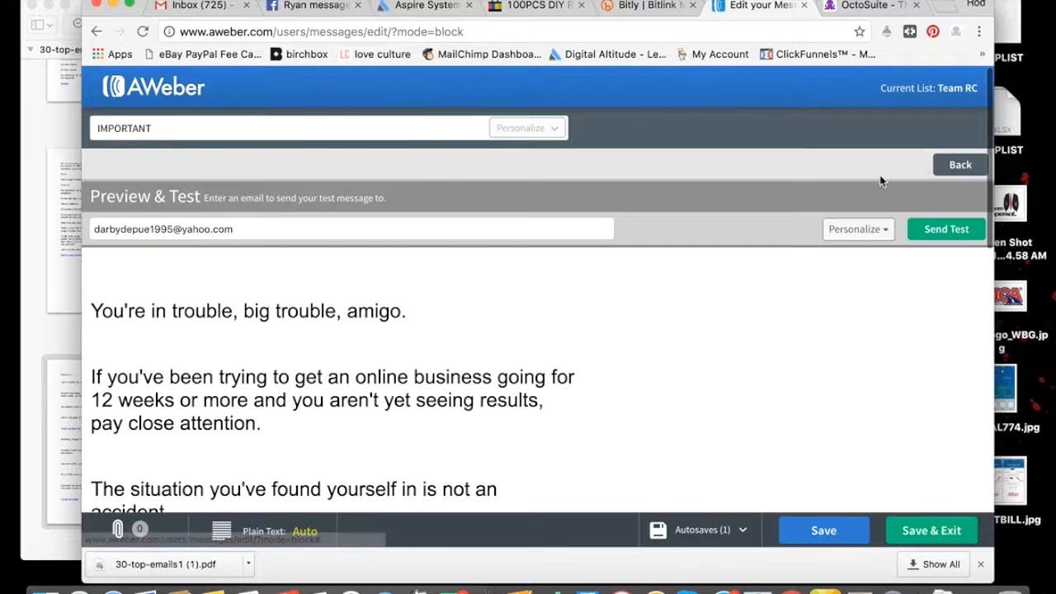
triple_click(245, 219)
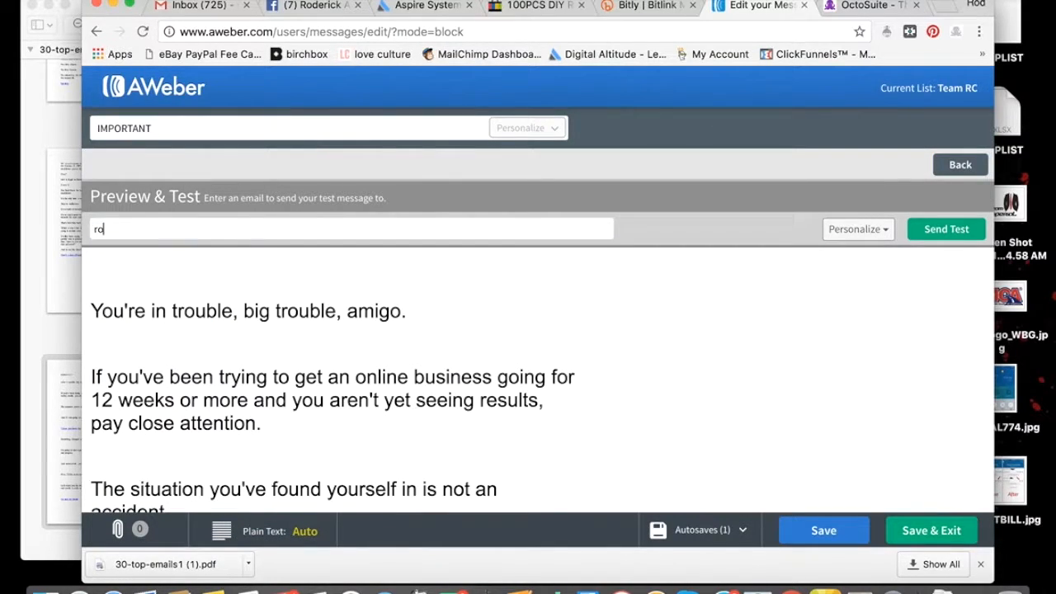
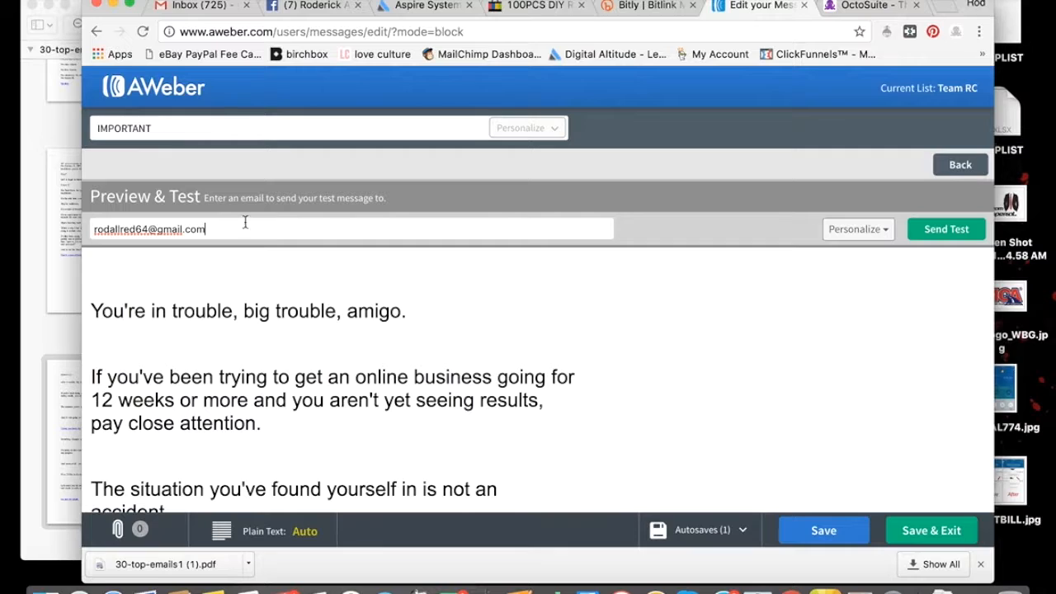
click(949, 232)
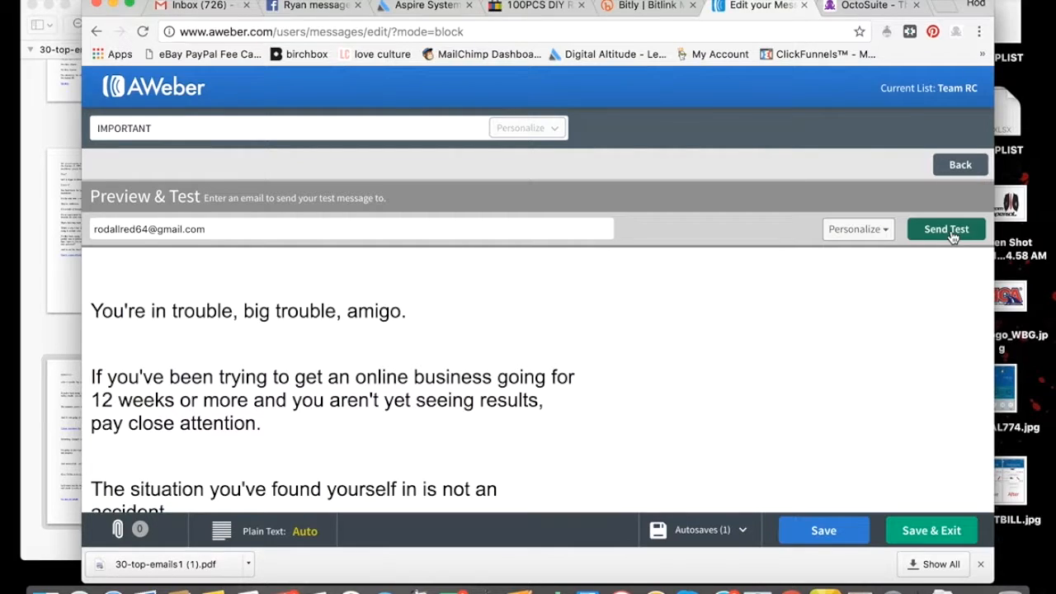
Leave the preview, look over the email body, and save and exit the message
scroll(953, 235, down, 2)
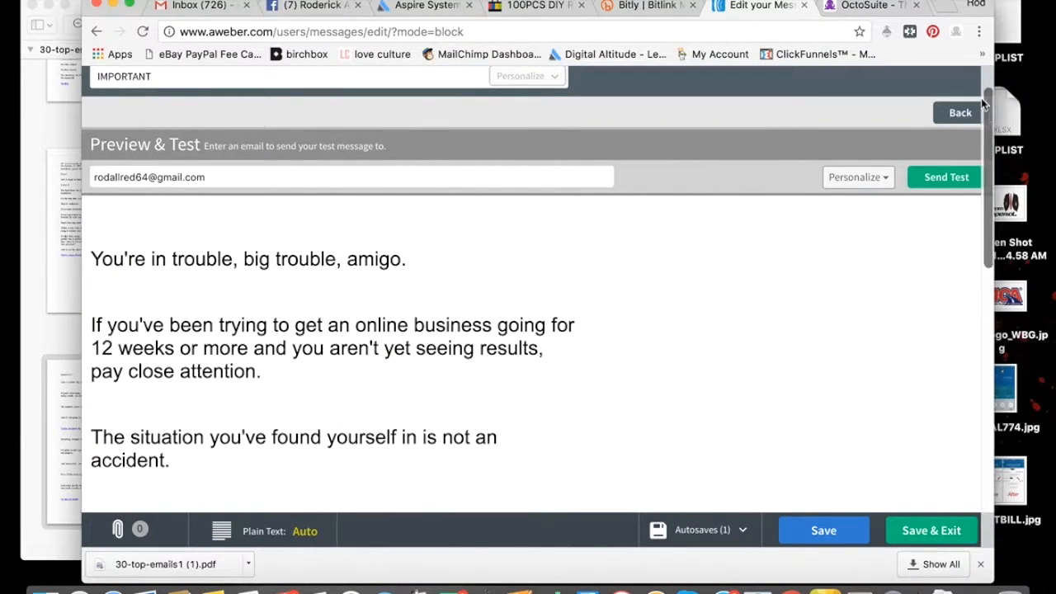
click(959, 113)
click(280, 300)
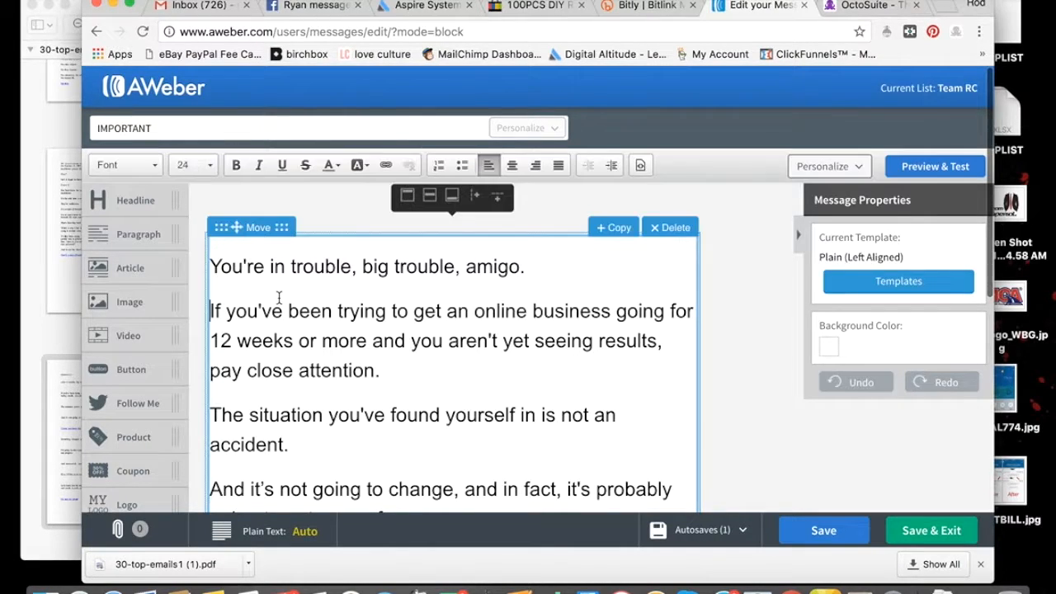
scroll(422, 377, down, 2)
scroll(421, 376, down, 10)
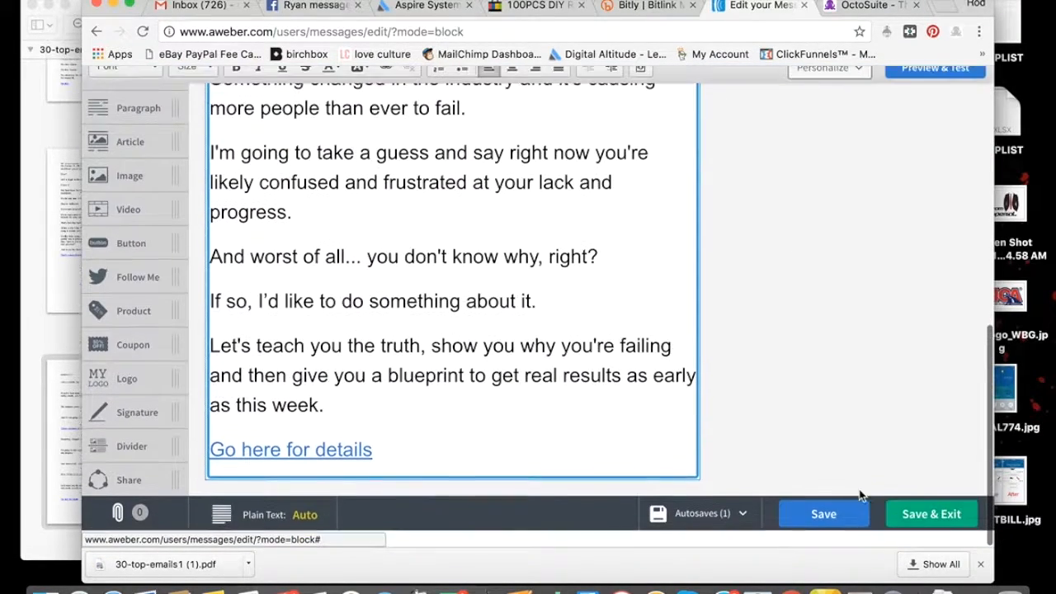
click(914, 536)
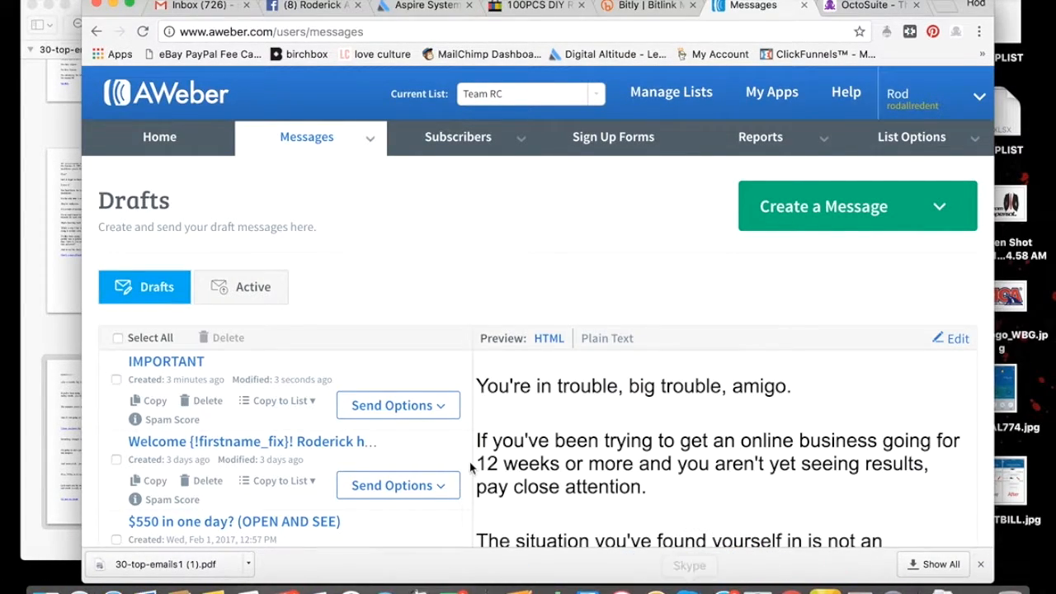
Check which lists the "IMPORTANT" draft can be copied to
scroll(408, 354, down, 2)
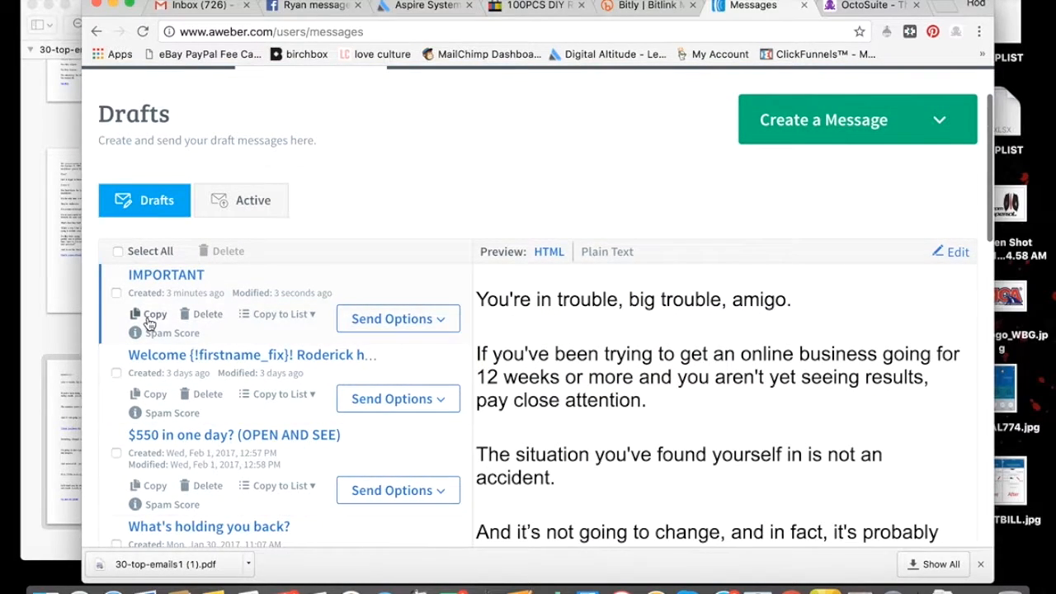
click(282, 314)
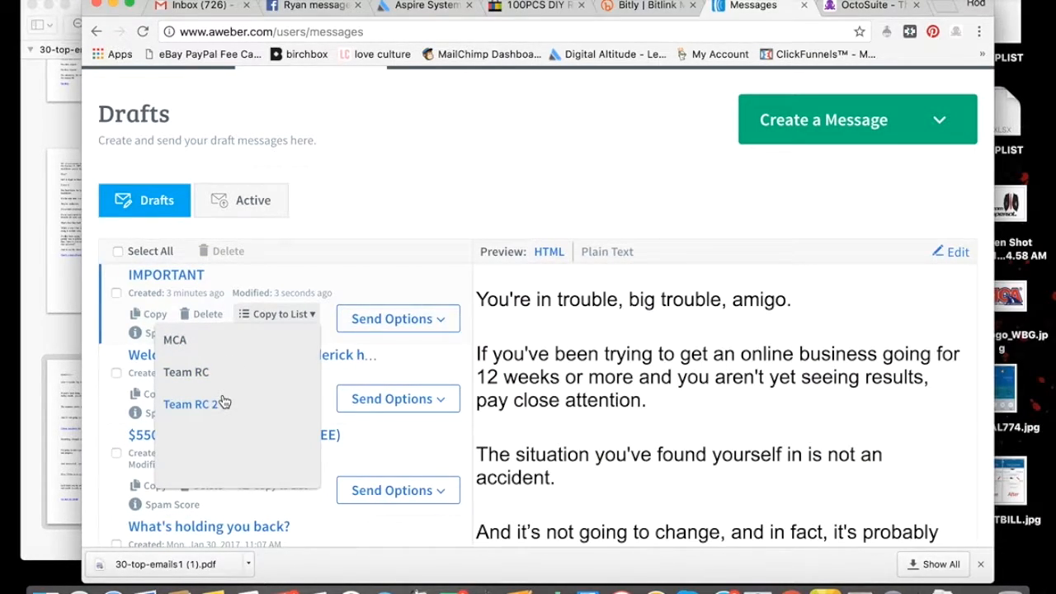
click(375, 279)
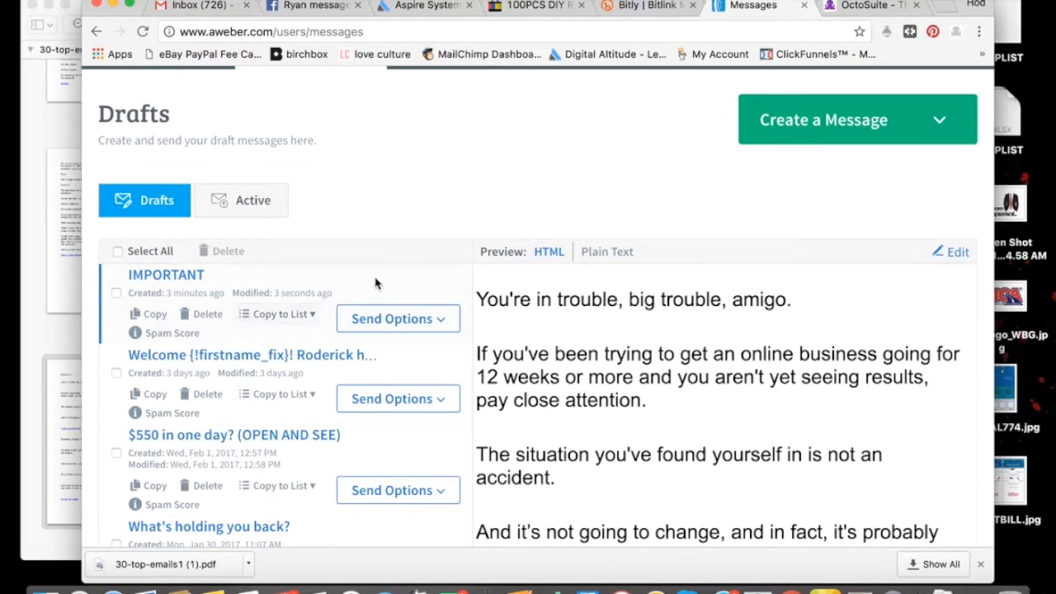
Start adding the "IMPORTANT" draft to the follow-up series and enable sending based on each subscriber's local time
click(439, 321)
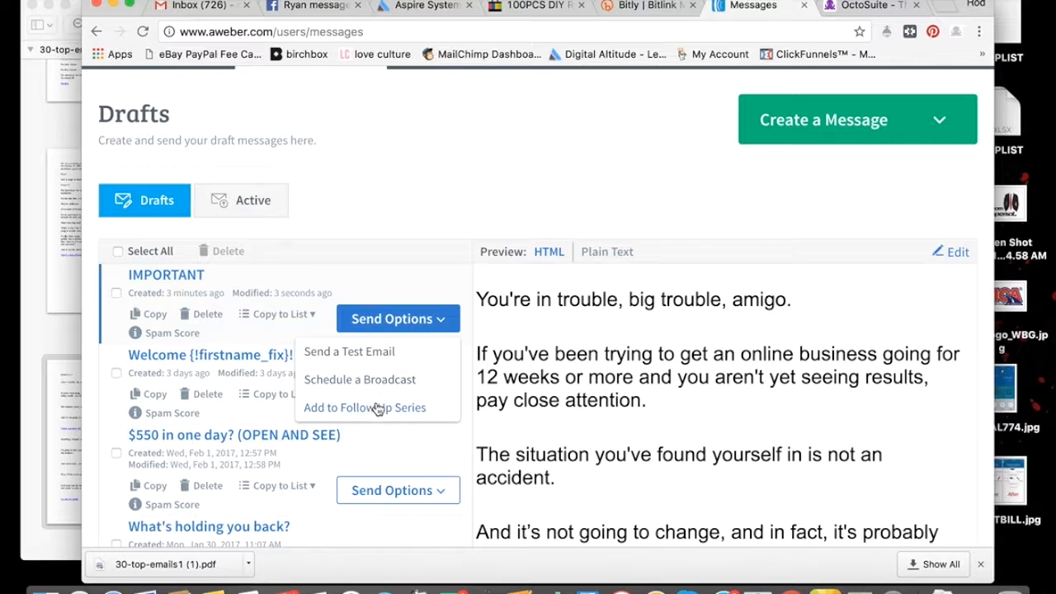
click(376, 408)
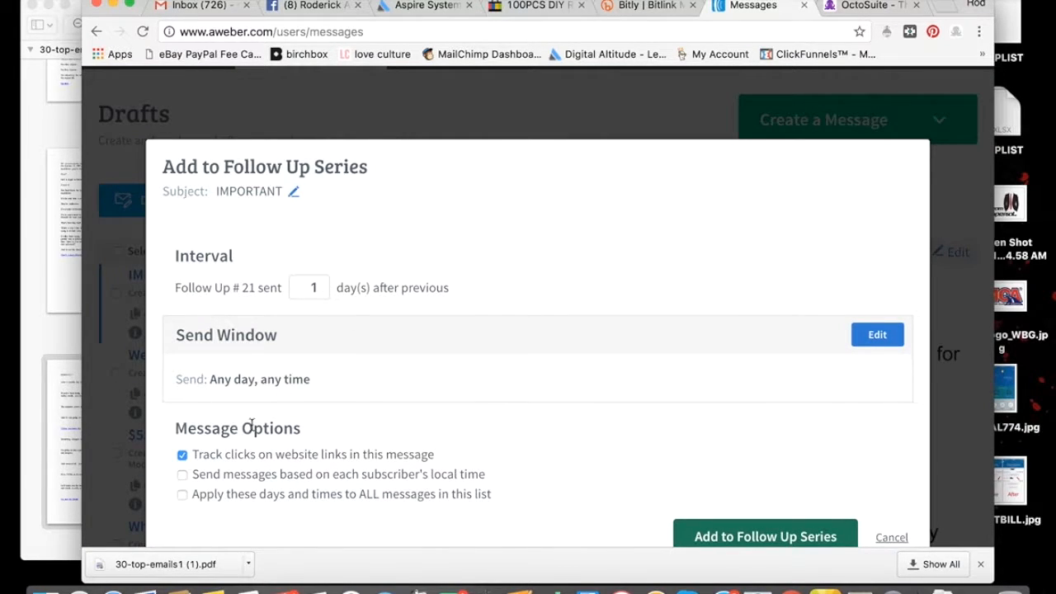
click(183, 475)
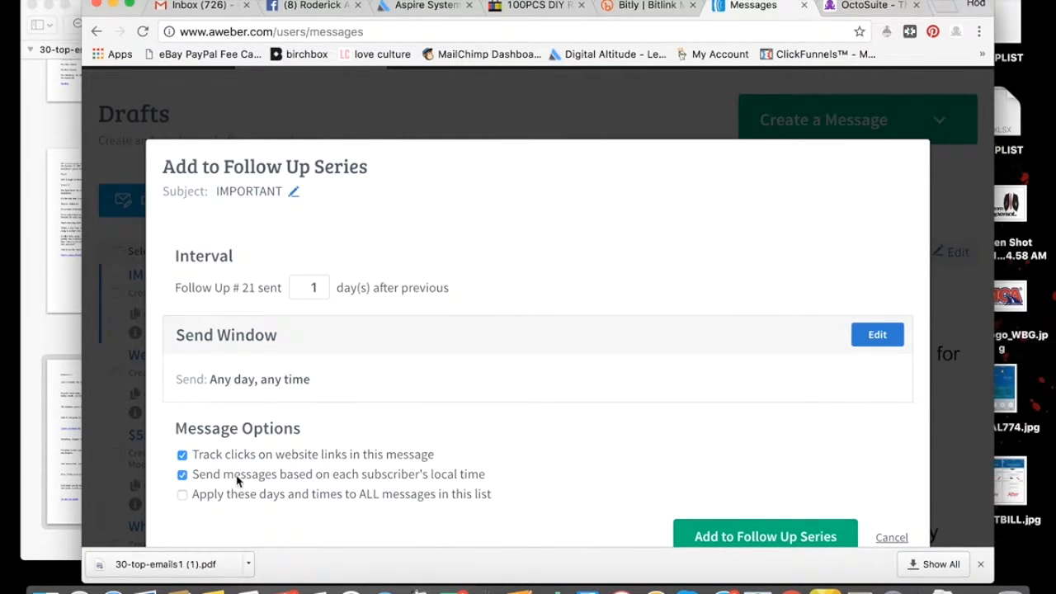
scroll(239, 482, down, 1)
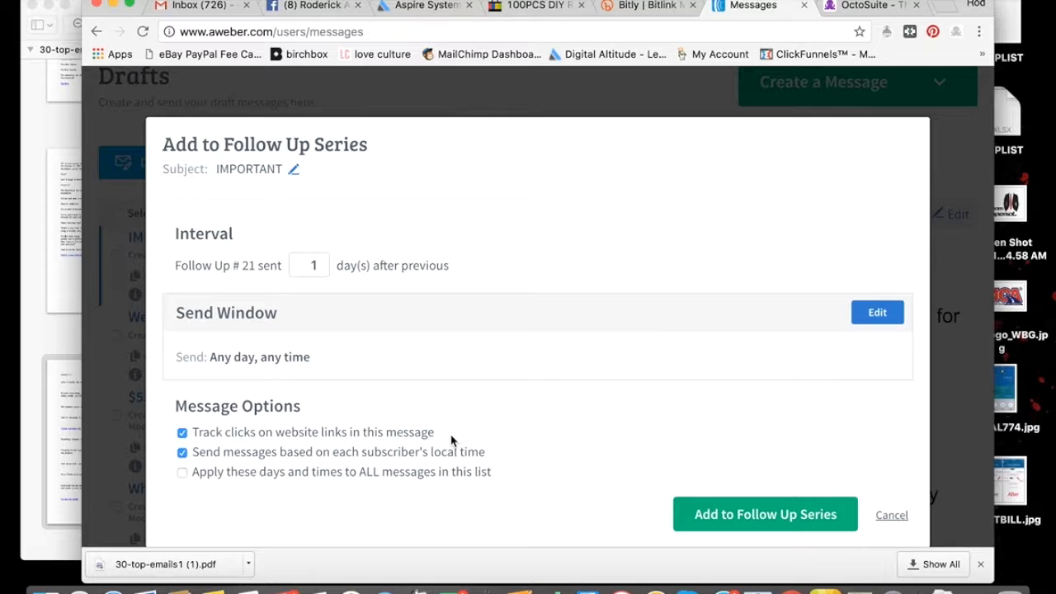
Set the follow-up's send window to start at 8pm on any day and apply it
click(869, 314)
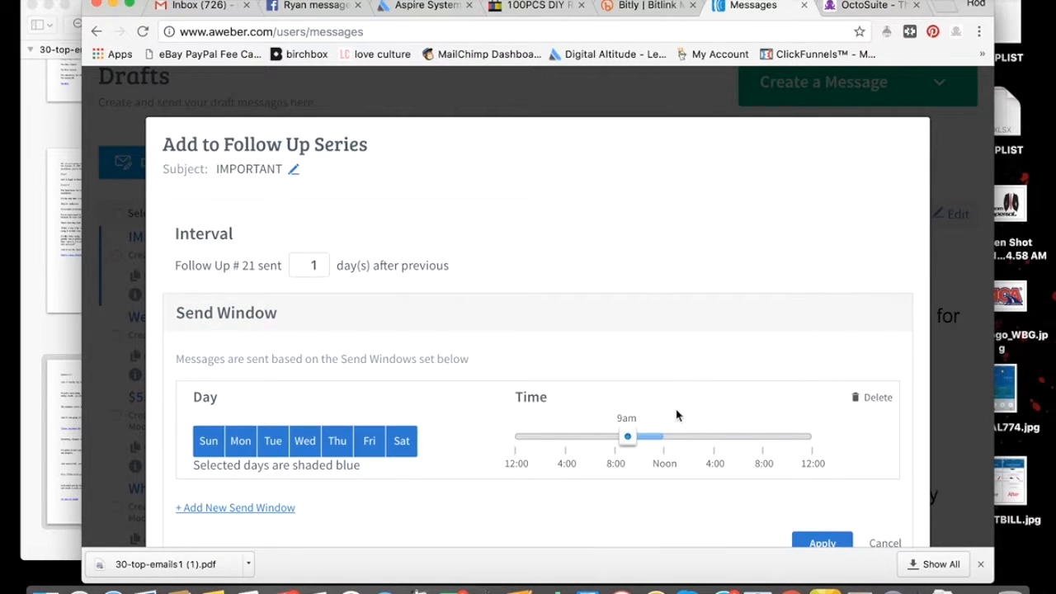
scroll(798, 367, down, 2)
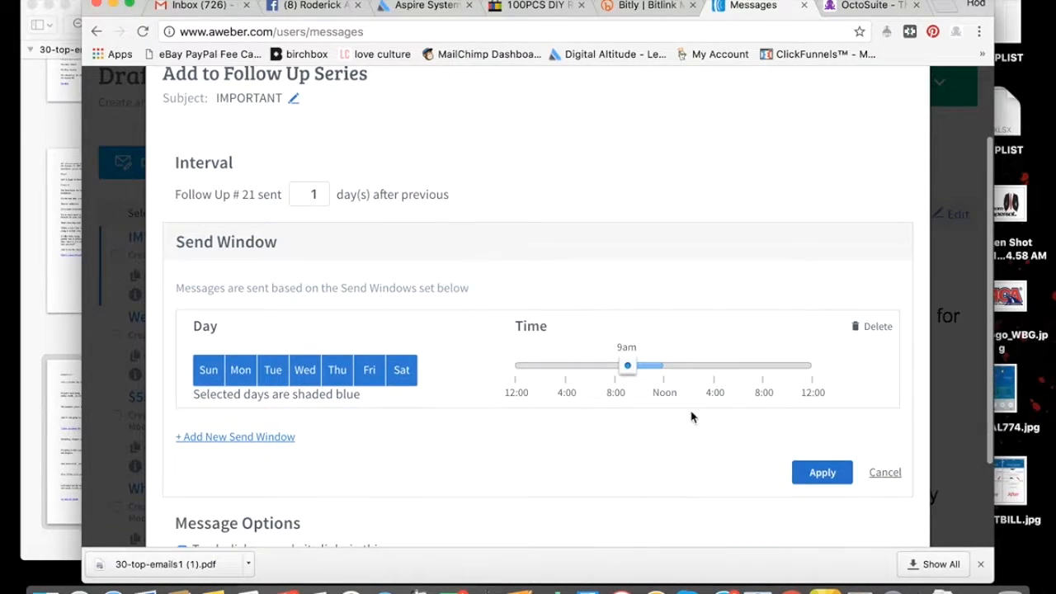
drag(632, 370, 769, 373)
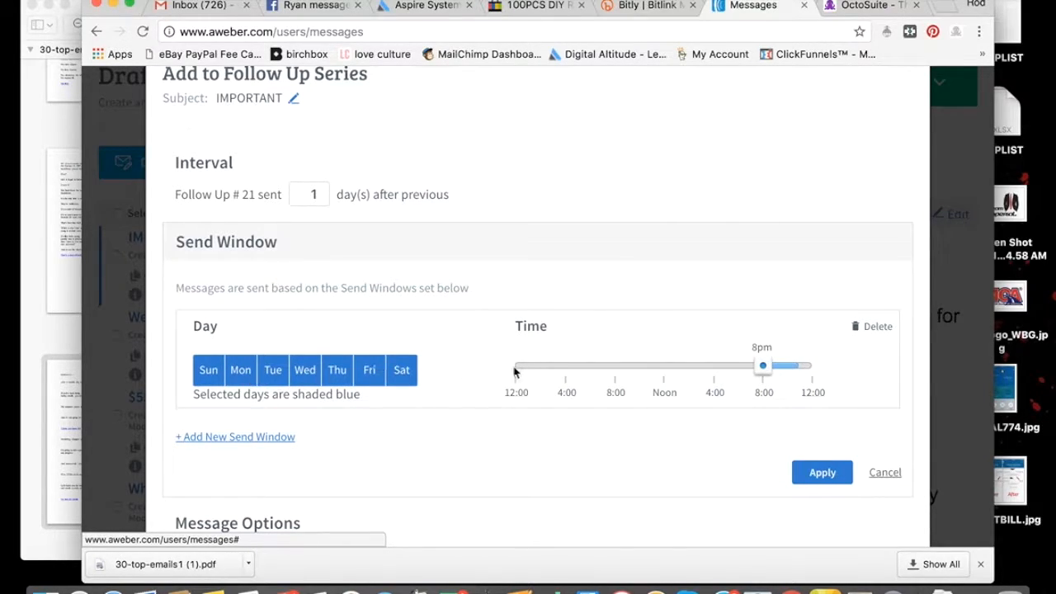
click(828, 473)
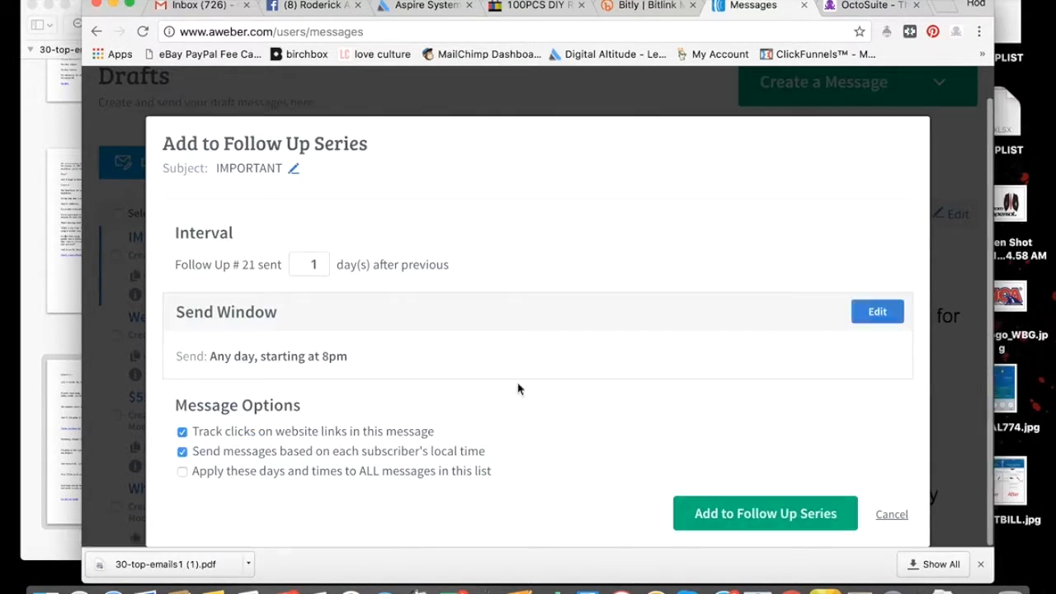
scroll(450, 347, up, 1)
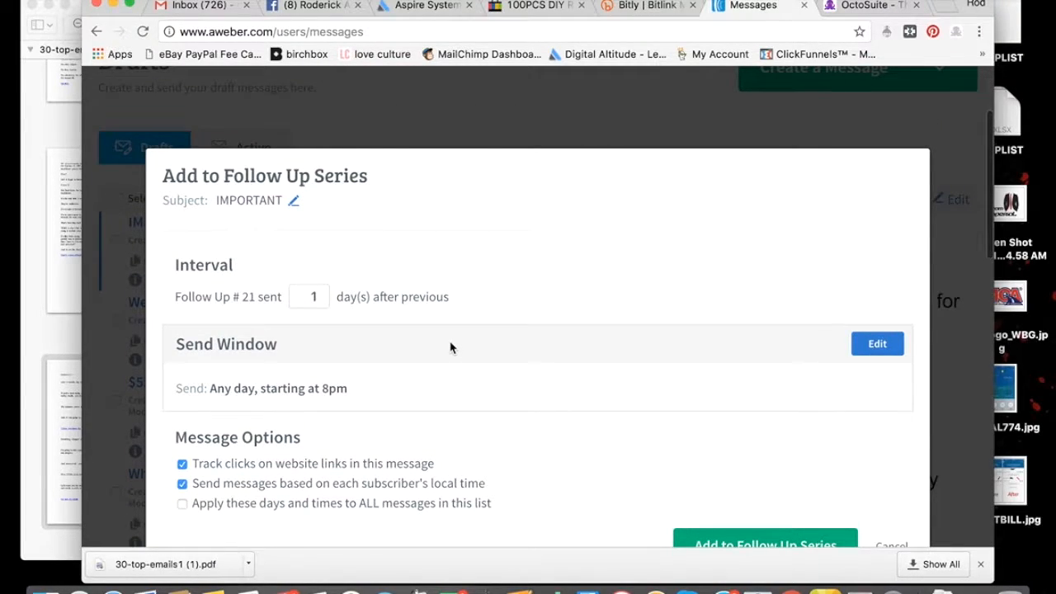
scroll(450, 347, down, 2)
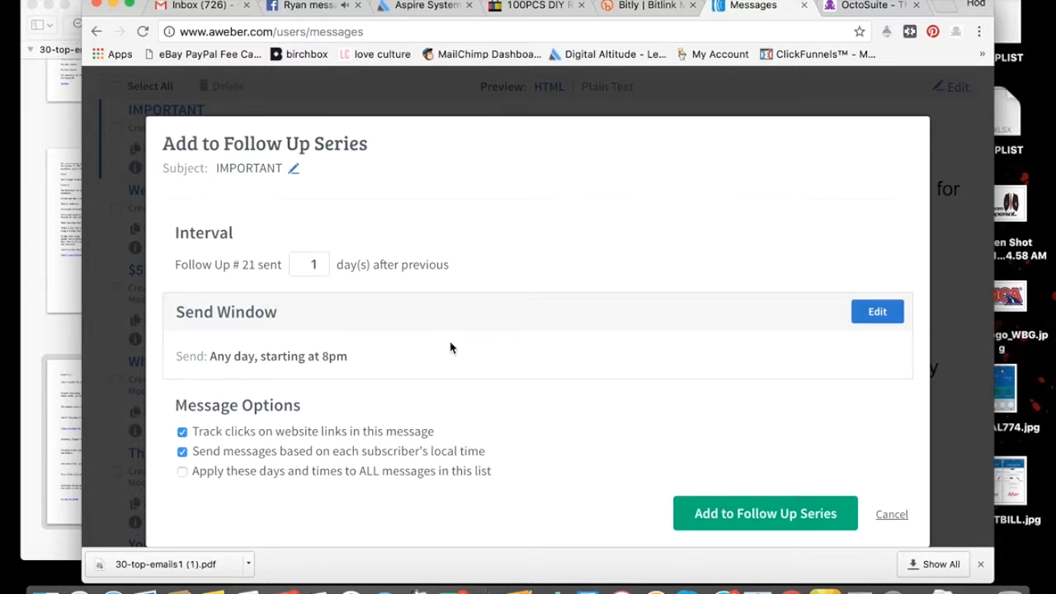
Review the send window and local-time option, and add the "IMPORTANT" message to the follow-up series
drag(176, 355, 389, 352)
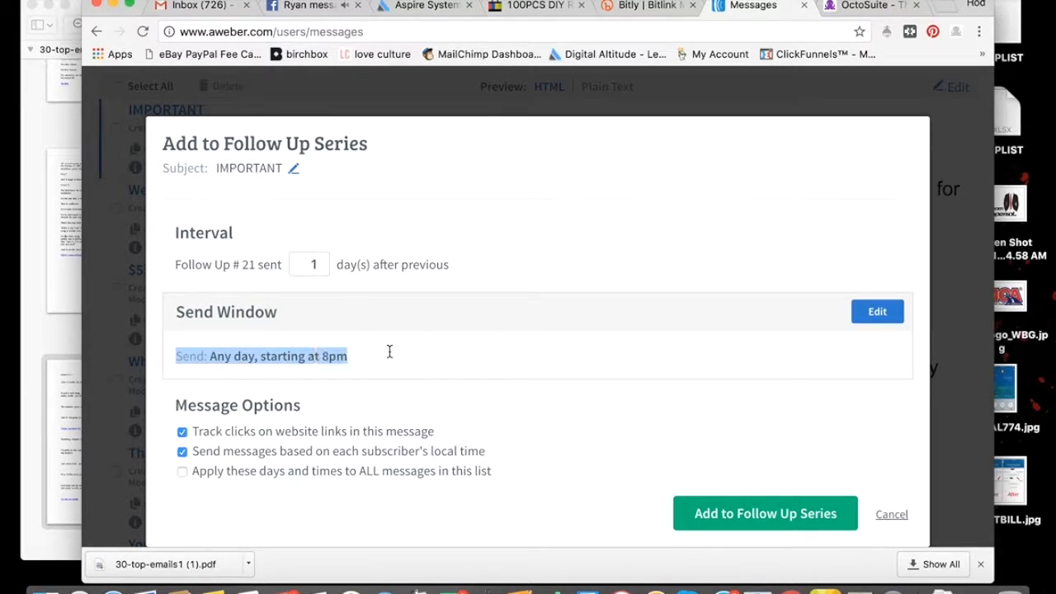
click(390, 352)
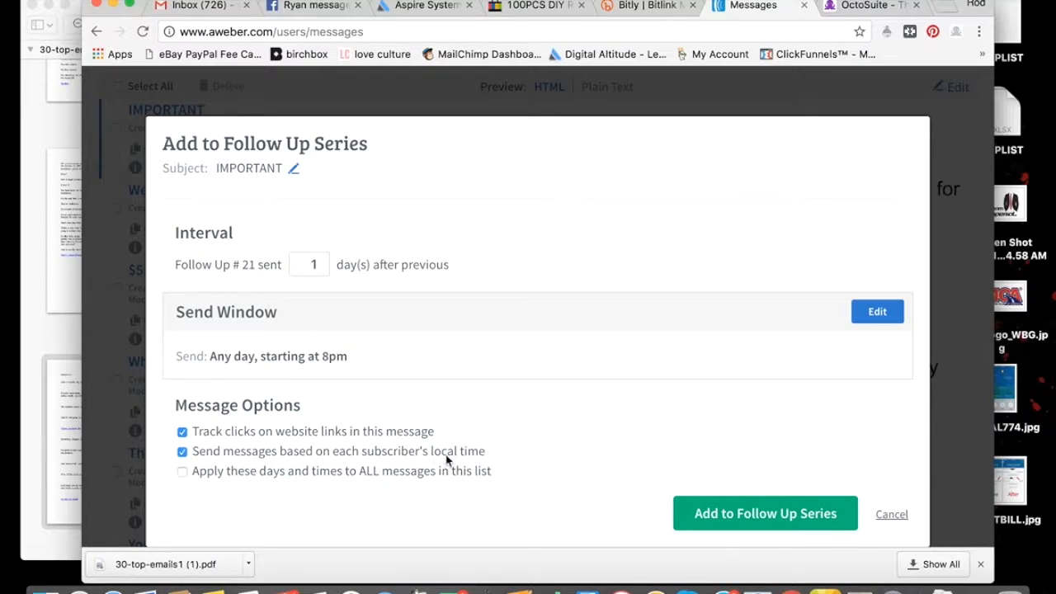
drag(496, 461, 366, 455)
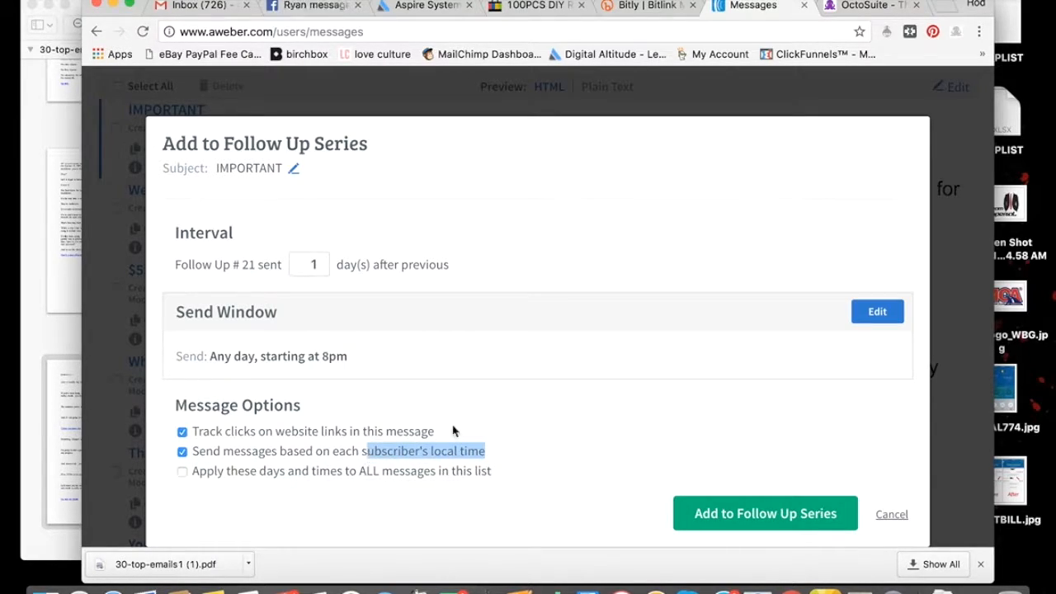
click(469, 425)
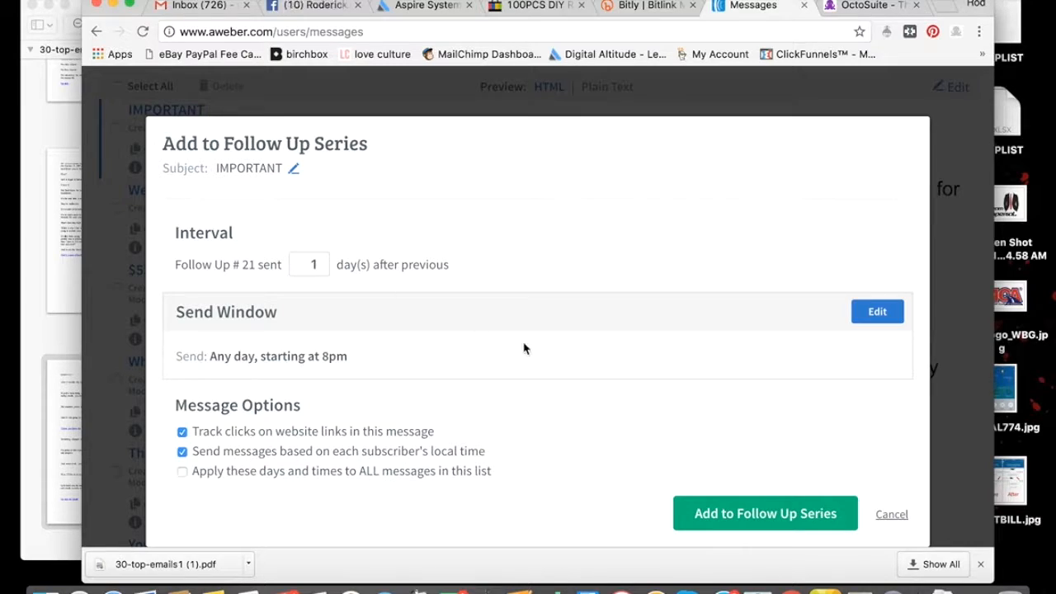
click(775, 512)
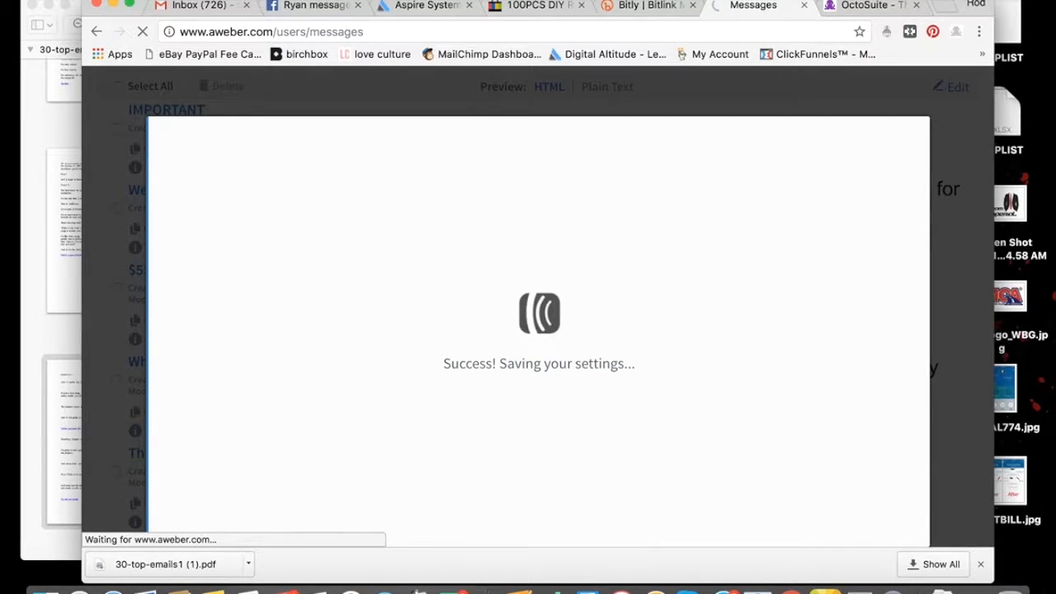
Look through the Legacy Follow Up Series to check the "IMPORTANT" message's position and send interval
scroll(577, 317, down, 15)
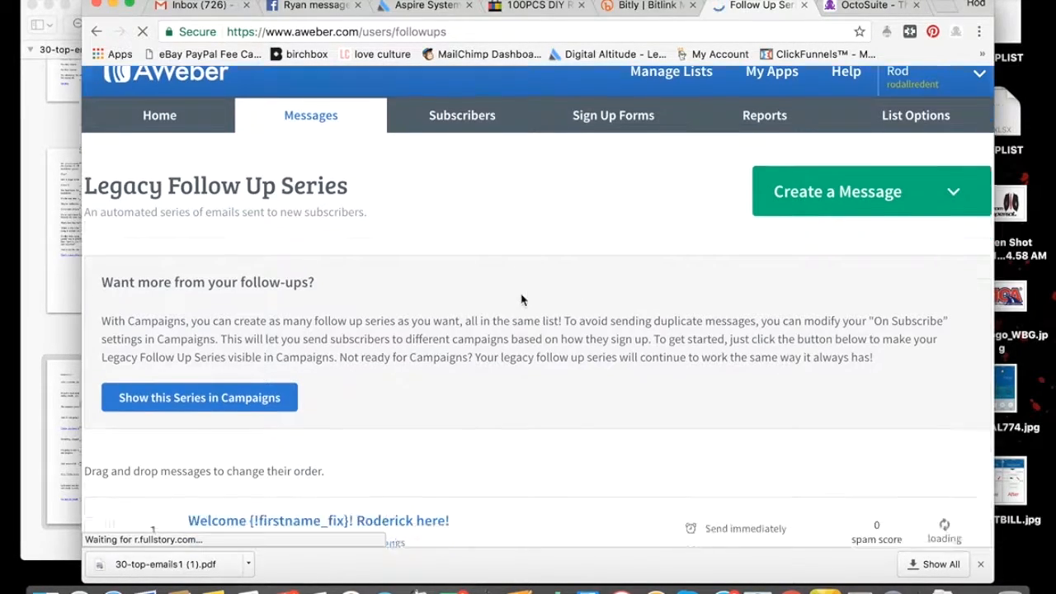
scroll(521, 300, down, 10)
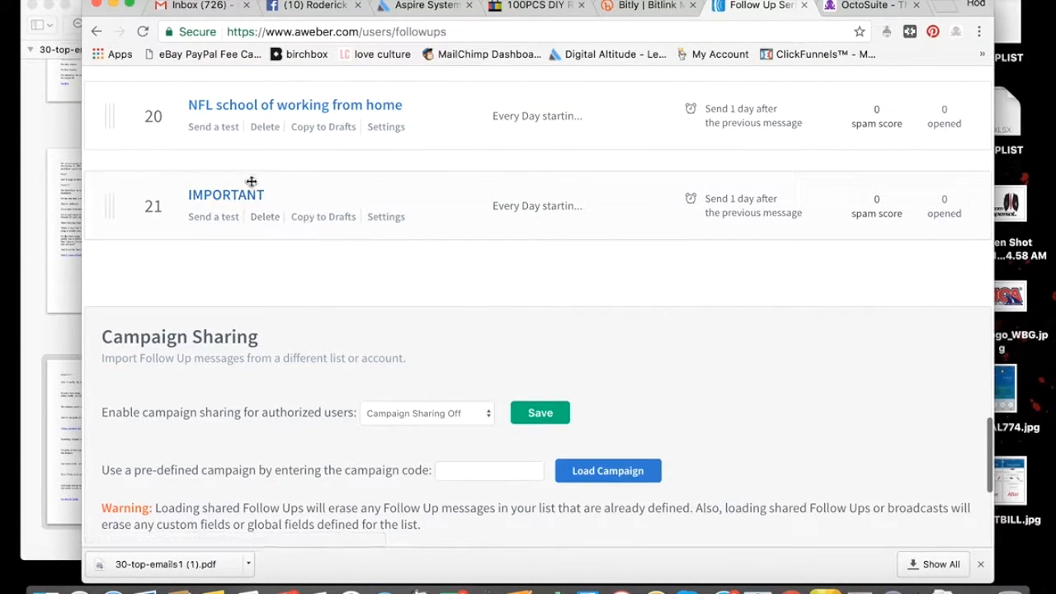
scroll(454, 261, up, 5)
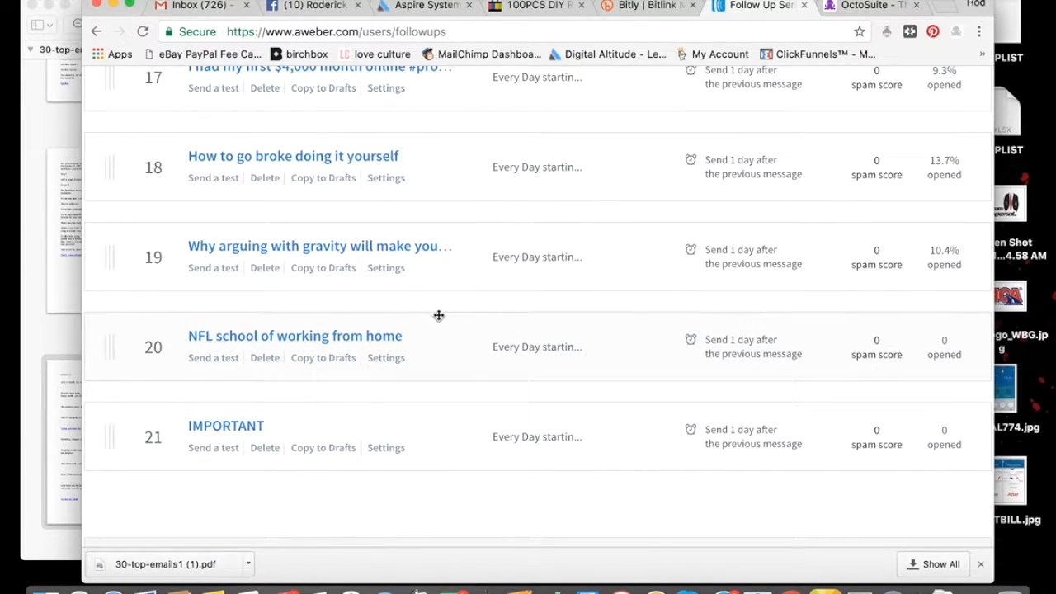
scroll(439, 315, down, 5)
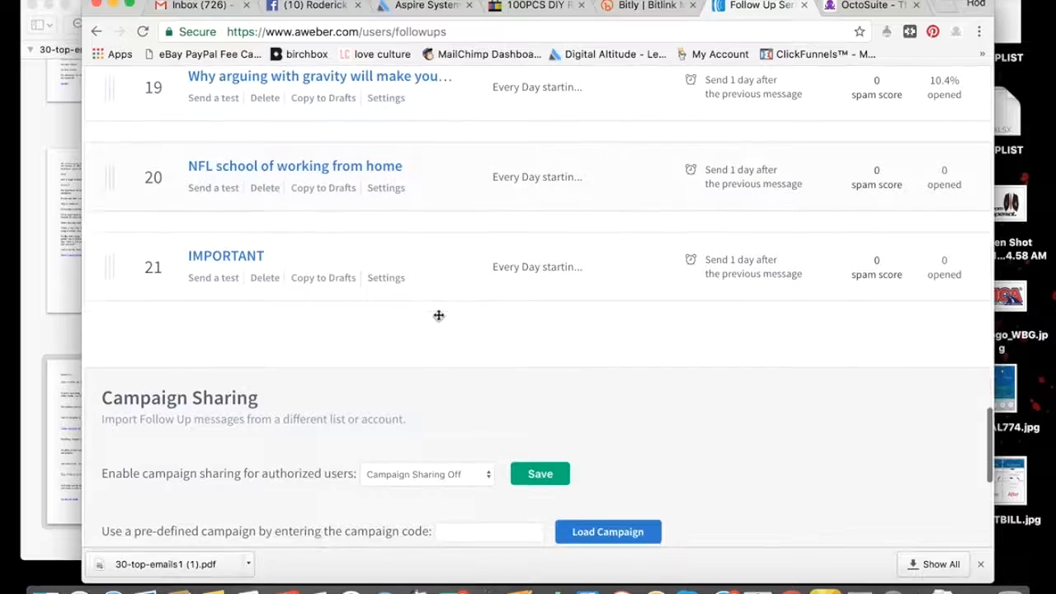
scroll(439, 318, up, 4)
scroll(439, 320, up, 15)
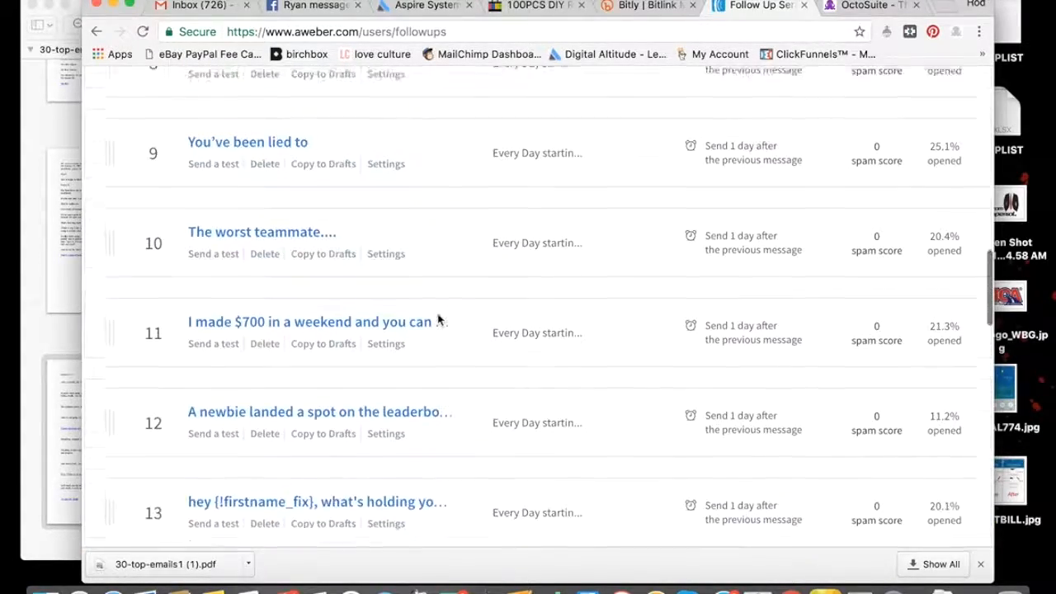
scroll(438, 320, up, 8)
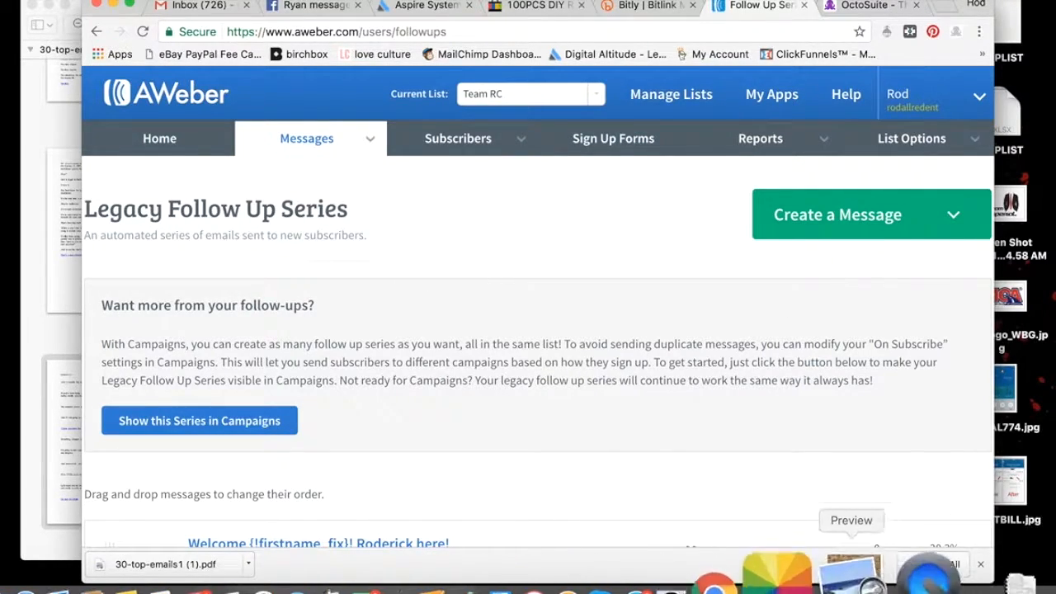
click(895, 577)
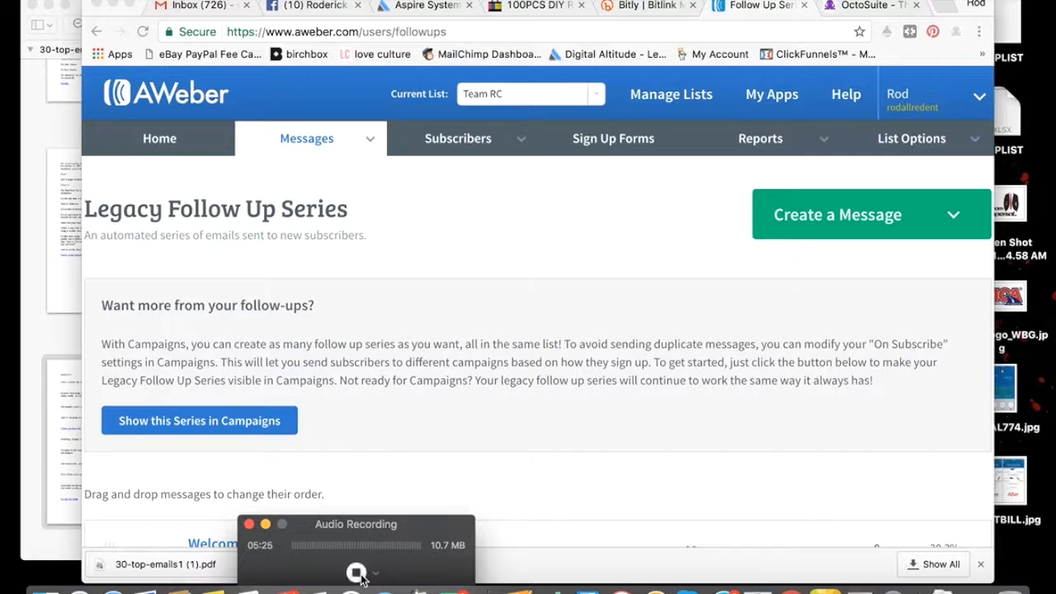